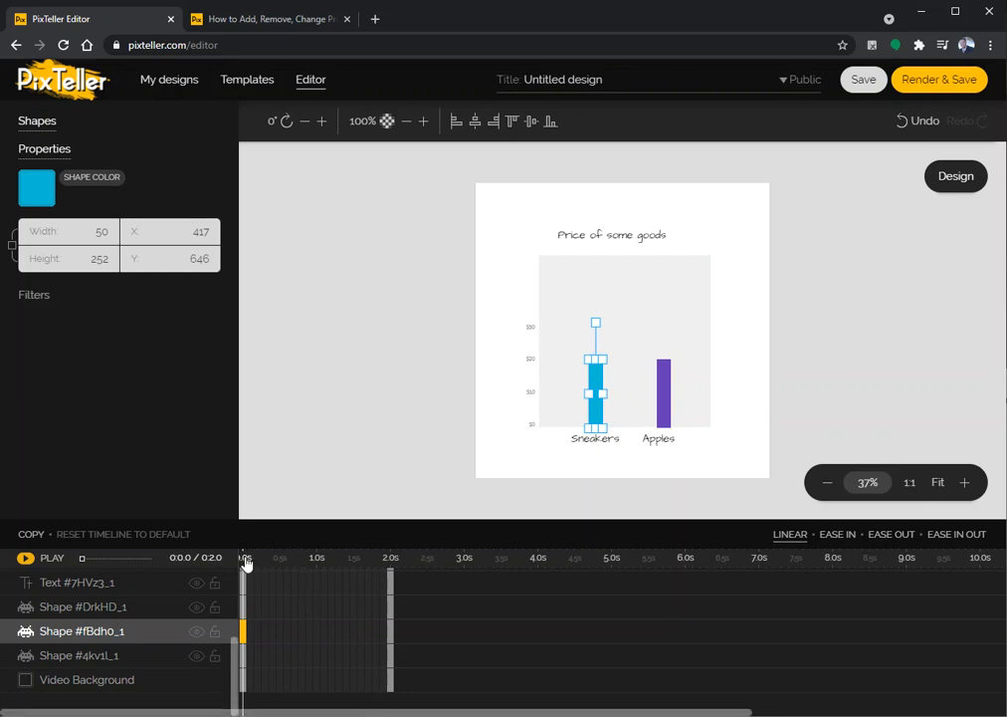
# - At the 2.0 s keyframe, stretch the blue Sneakers bar upward to the $30 mark, giving a height of about 369
pyautogui.click(394, 642)
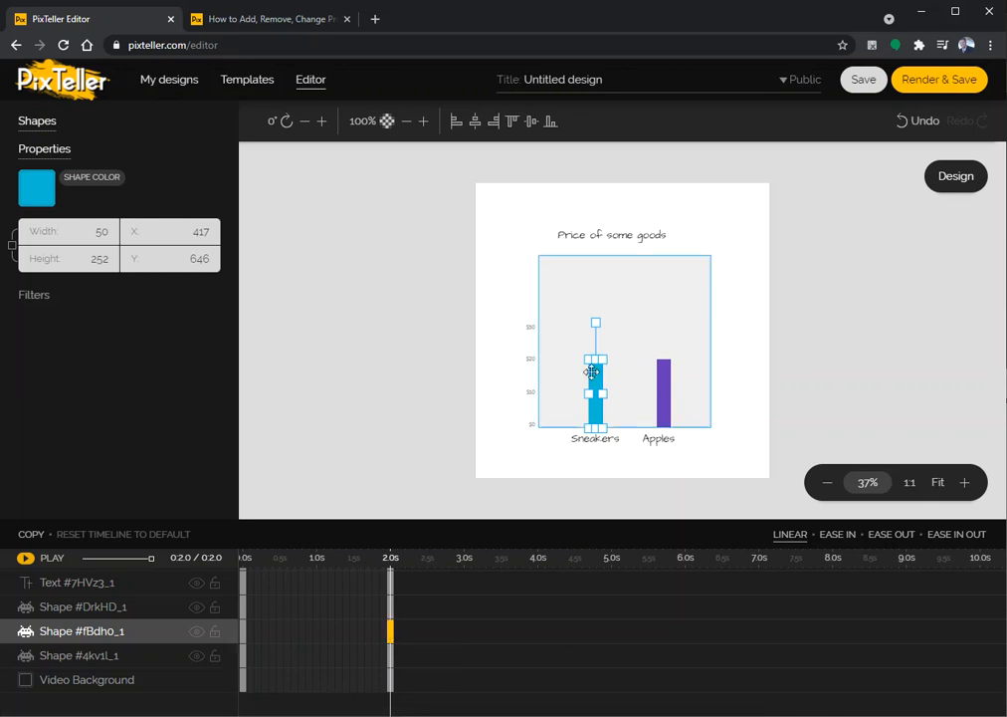
pyautogui.moveTo(595, 359); pyautogui.dragTo(597, 333)
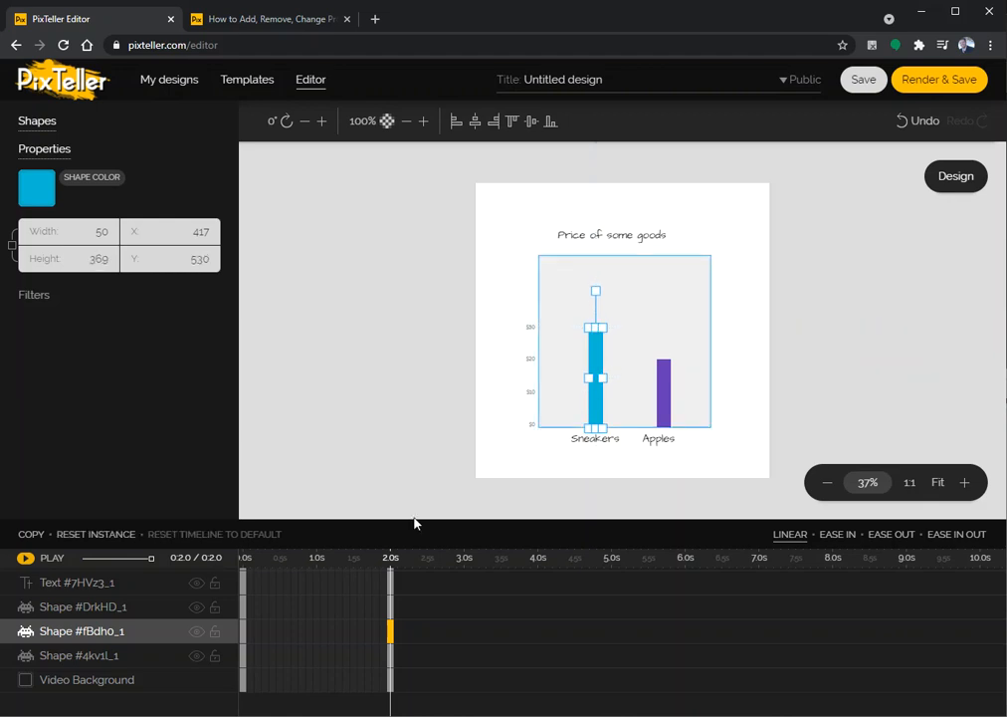
# - Compare the Sneakers bar at 0.0 s and 2.0 s and play the growth animation between the two keyframes
pyautogui.click(249, 565)
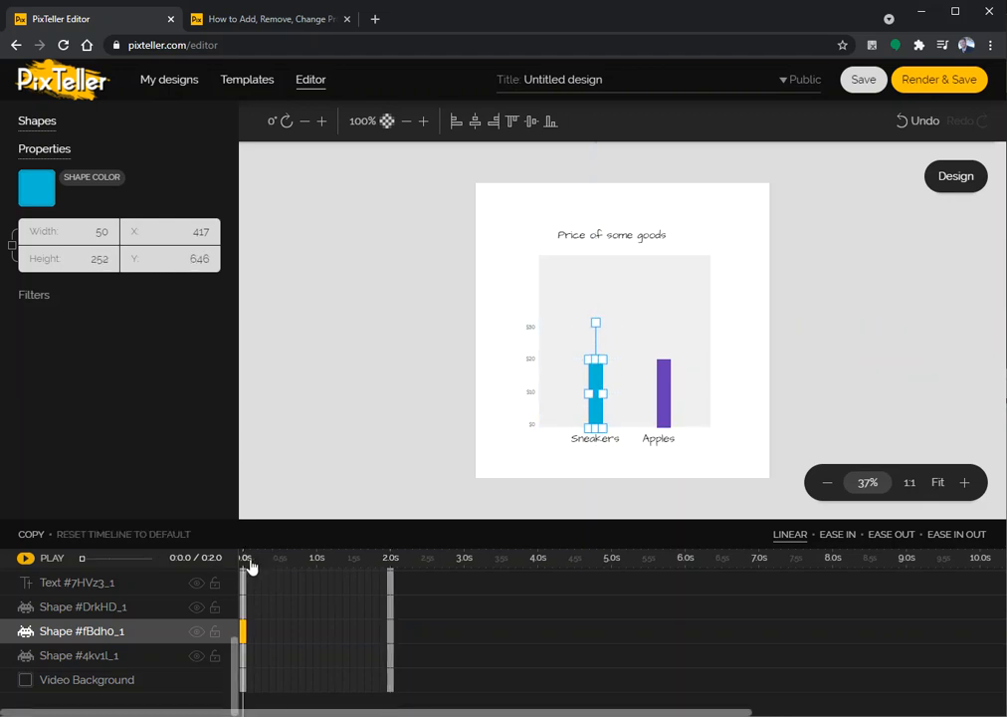
pyautogui.click(388, 563)
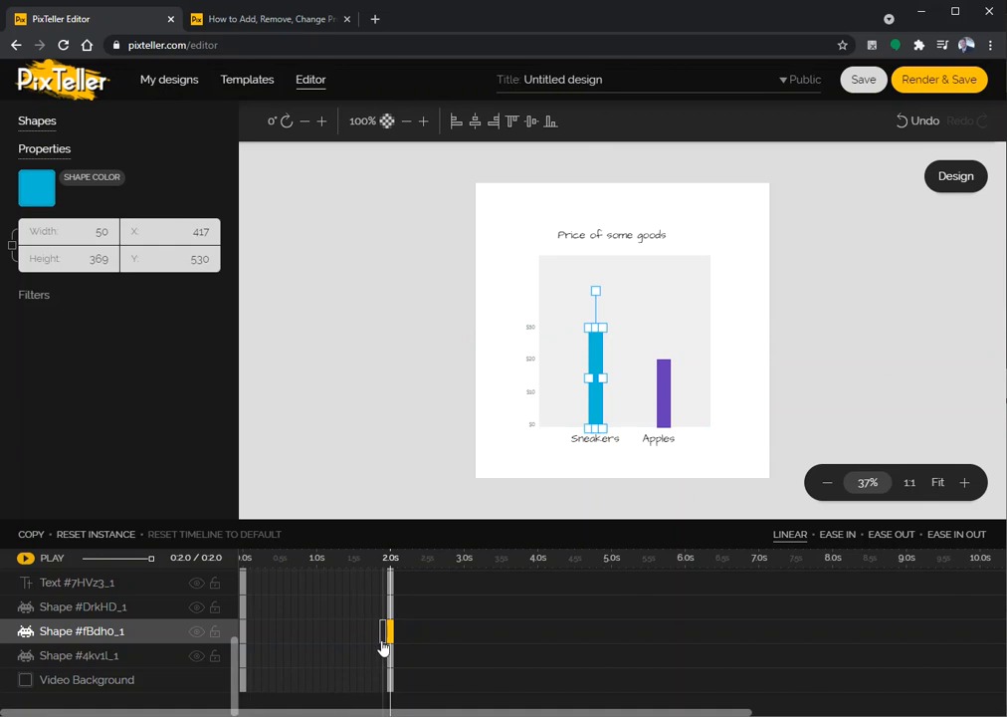
pyautogui.click(245, 566)
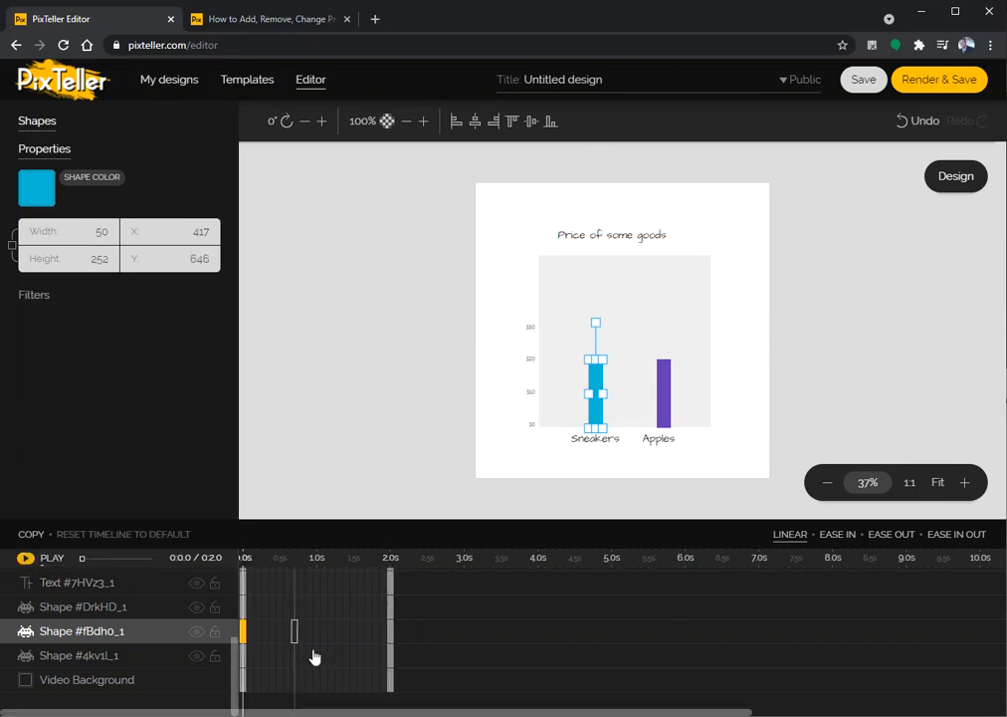
pyautogui.click(391, 633)
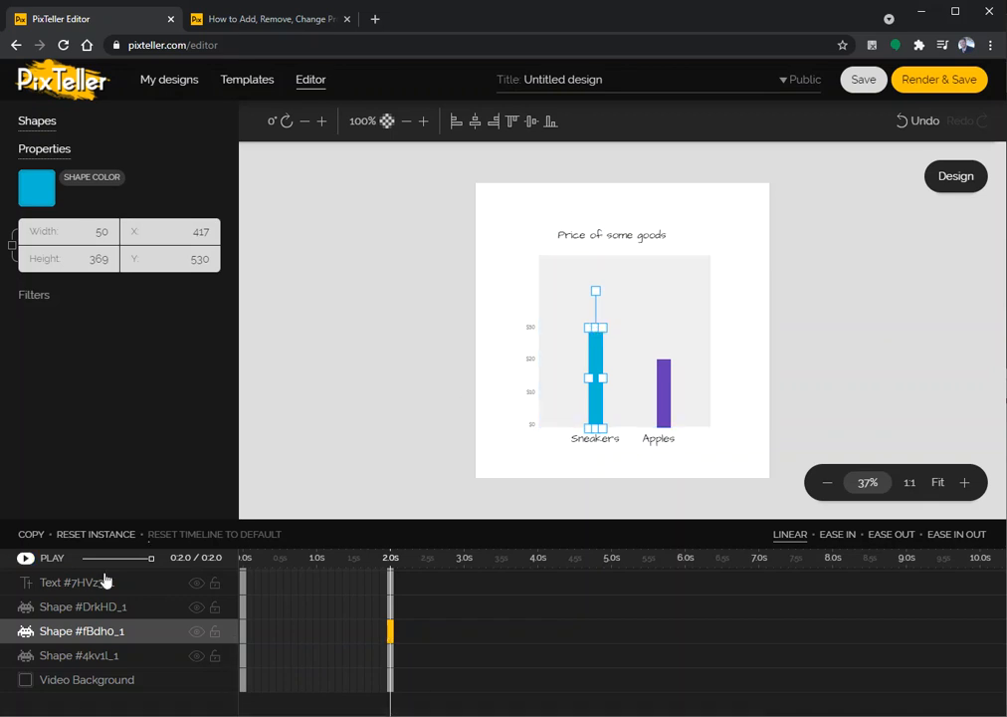
pyautogui.click(26, 559)
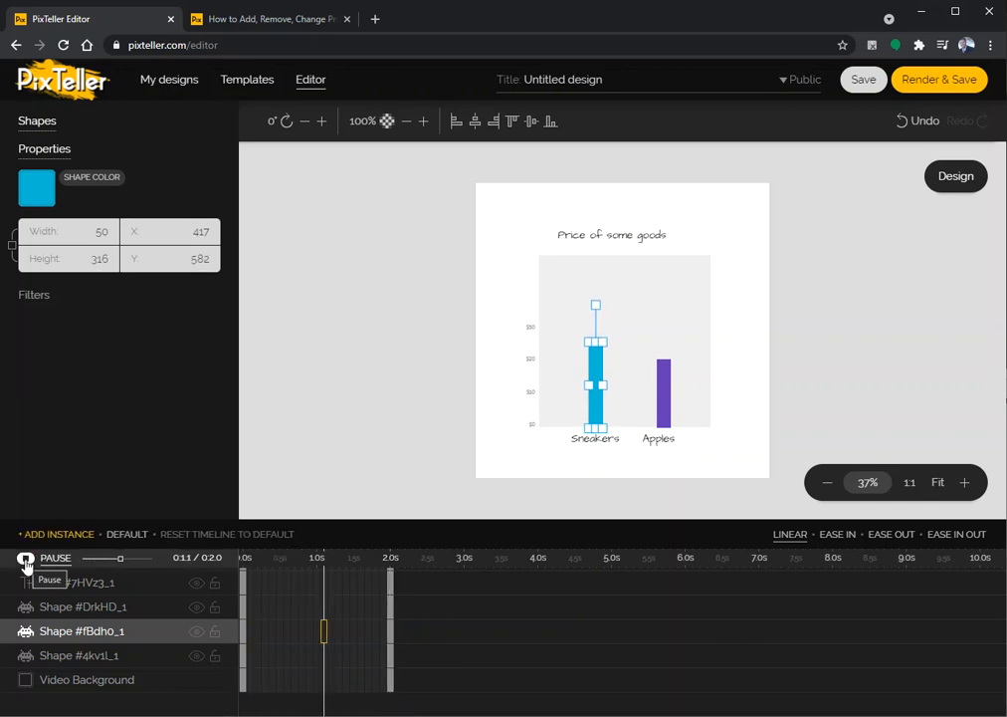
pyautogui.click(26, 559)
pyautogui.click(25, 559)
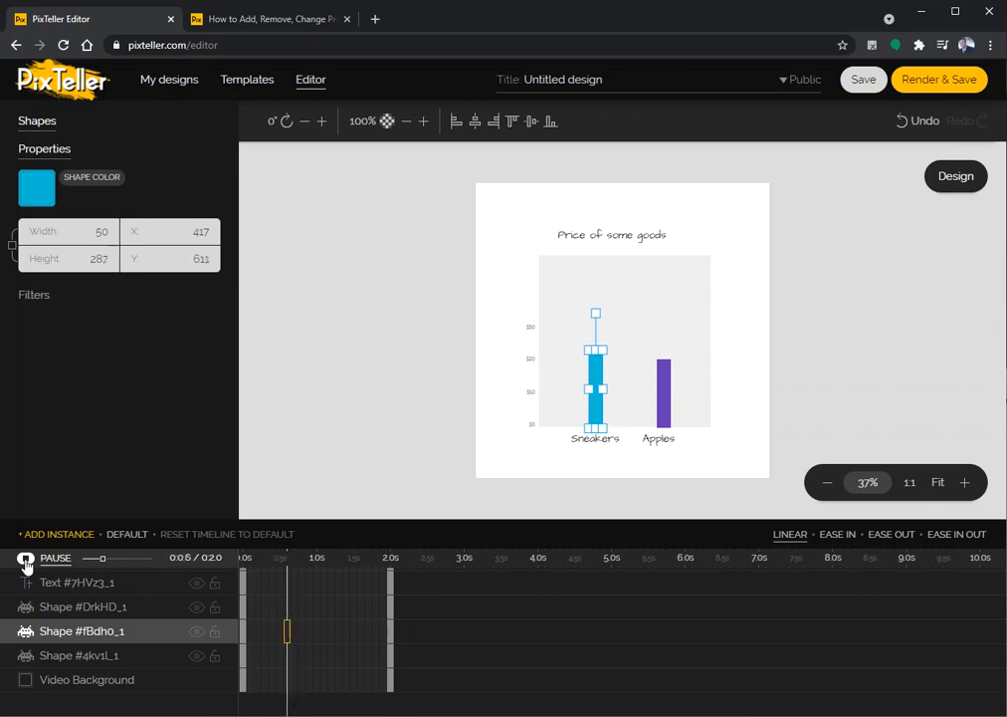
pyautogui.click(26, 560)
# - Move the Sneakers bar's final keyframe from the 2.0 s mark to 0.6 s on the timeline
pyautogui.click(387, 633)
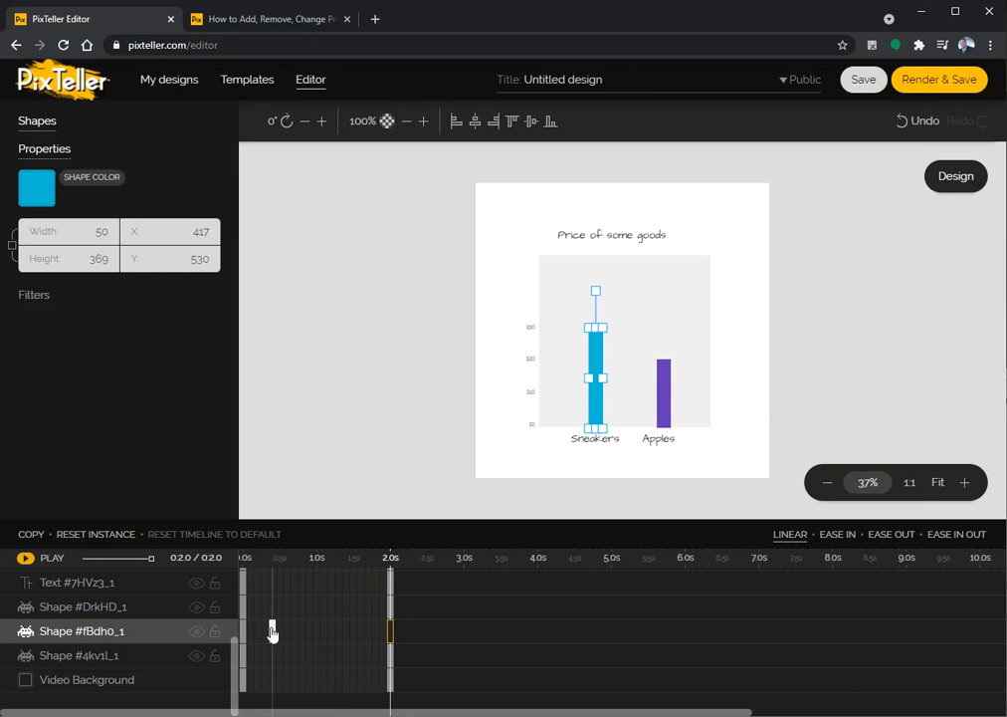
pyautogui.click(272, 630)
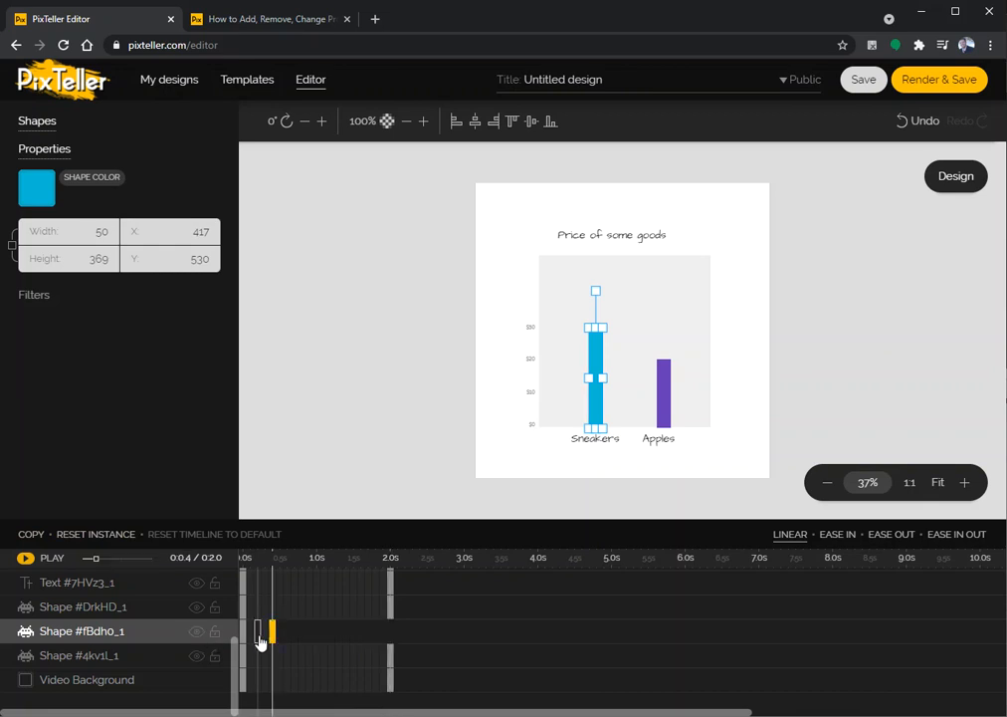
pyautogui.click(245, 635)
pyautogui.click(273, 630)
pyautogui.moveTo(290, 632); pyautogui.dragTo(288, 632)
# - Copy the Sneakers bar's starting keyframe and paste it at 0.5 s
pyautogui.click(241, 634)
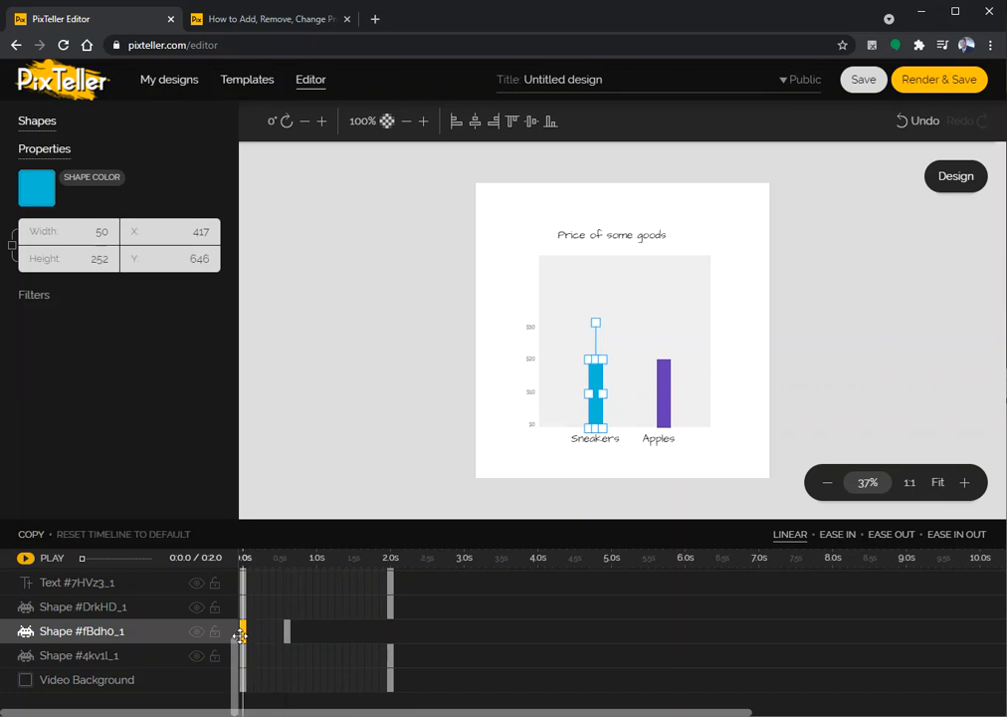
pyautogui.click(32, 534)
pyautogui.click(266, 563)
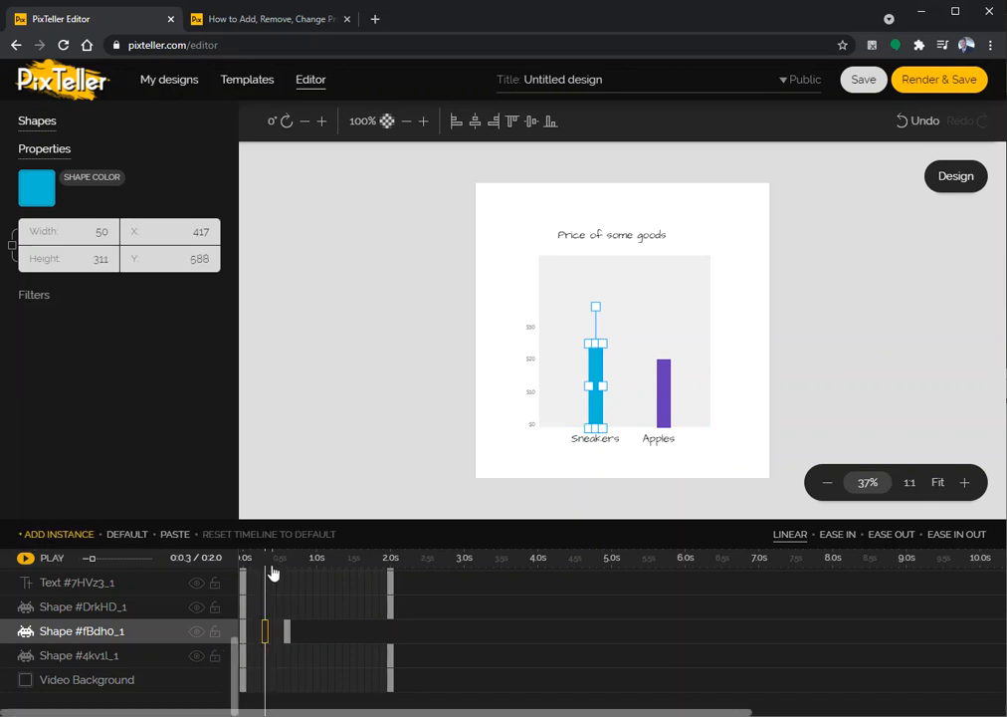
pyautogui.click(280, 564)
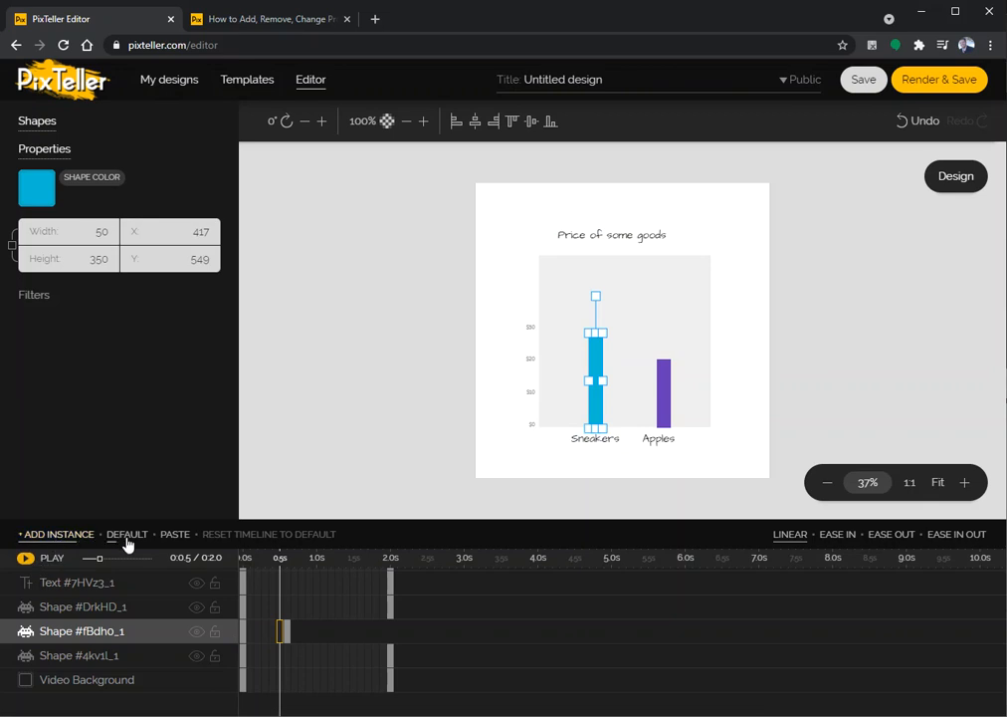
pyautogui.click(176, 535)
# - Move the Sneakers bar's full-height keyframe to 0.8 s
pyautogui.click(243, 634)
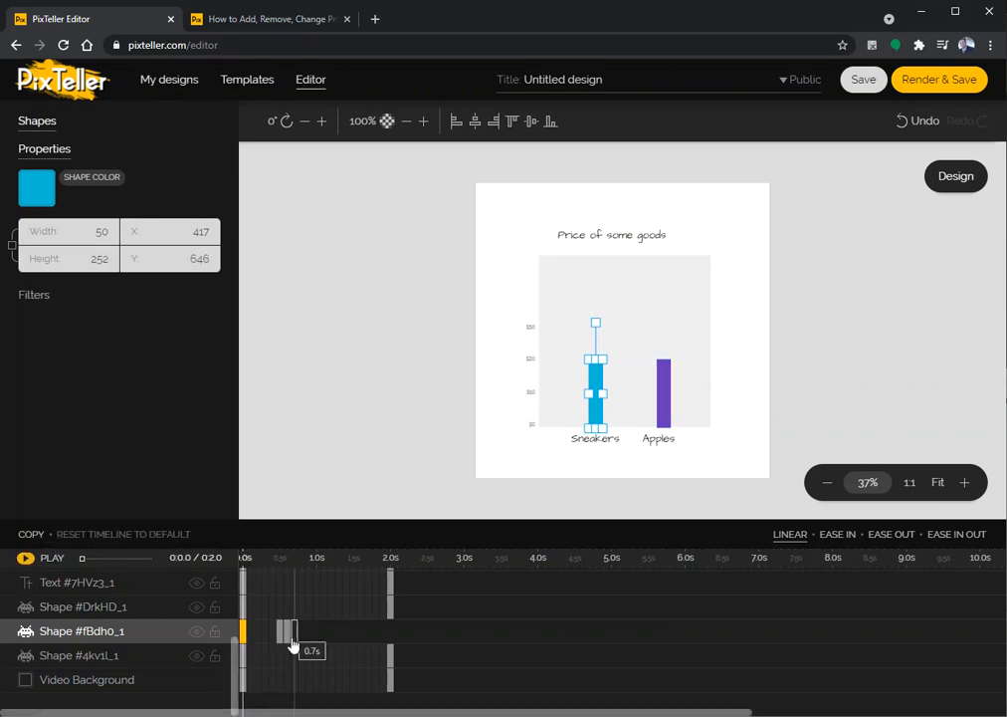
pyautogui.click(286, 634)
pyautogui.moveTo(295, 640); pyautogui.dragTo(297, 617)
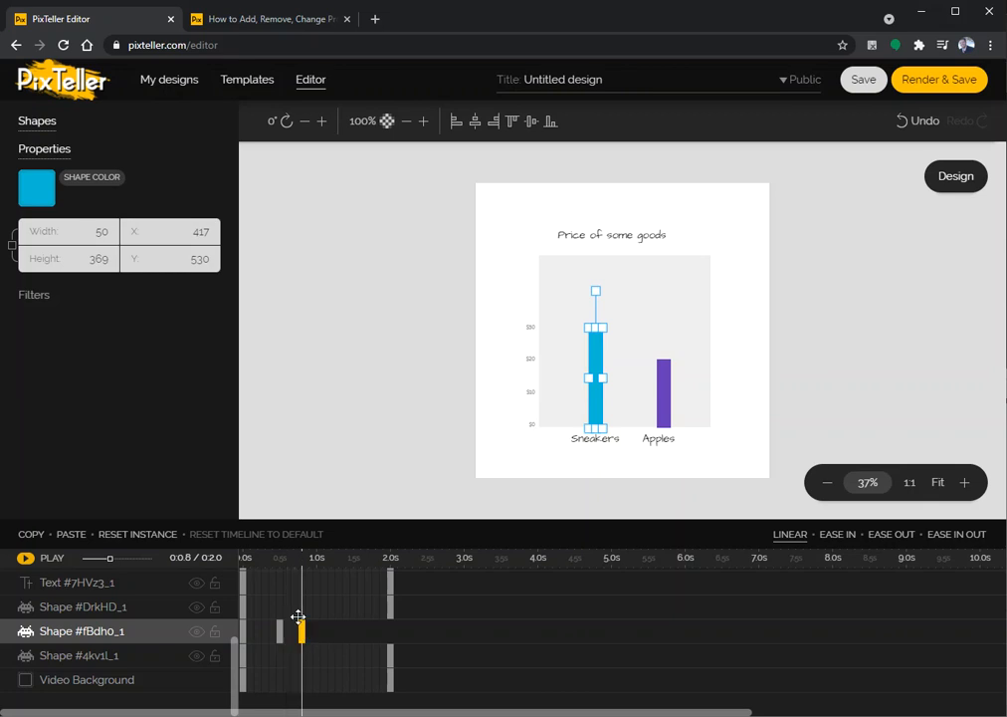
# - Play the Sneakers bar animation from the start and set its 0.8 s keyframe to Ease In Out
pyautogui.click(241, 562)
pyautogui.click(25, 557)
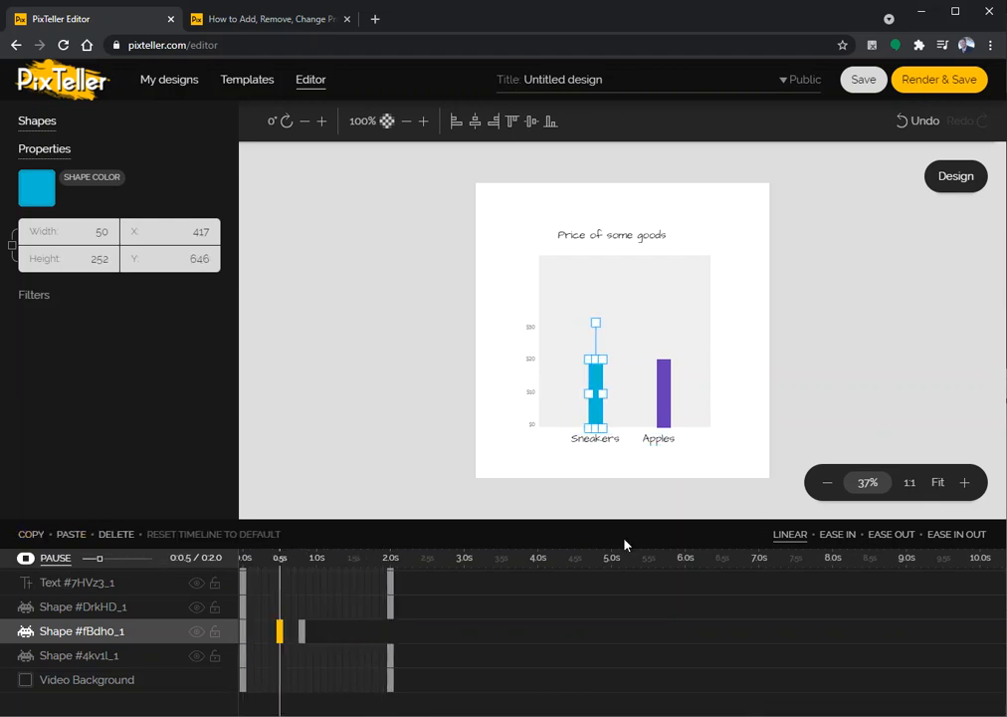
pyautogui.click(302, 631)
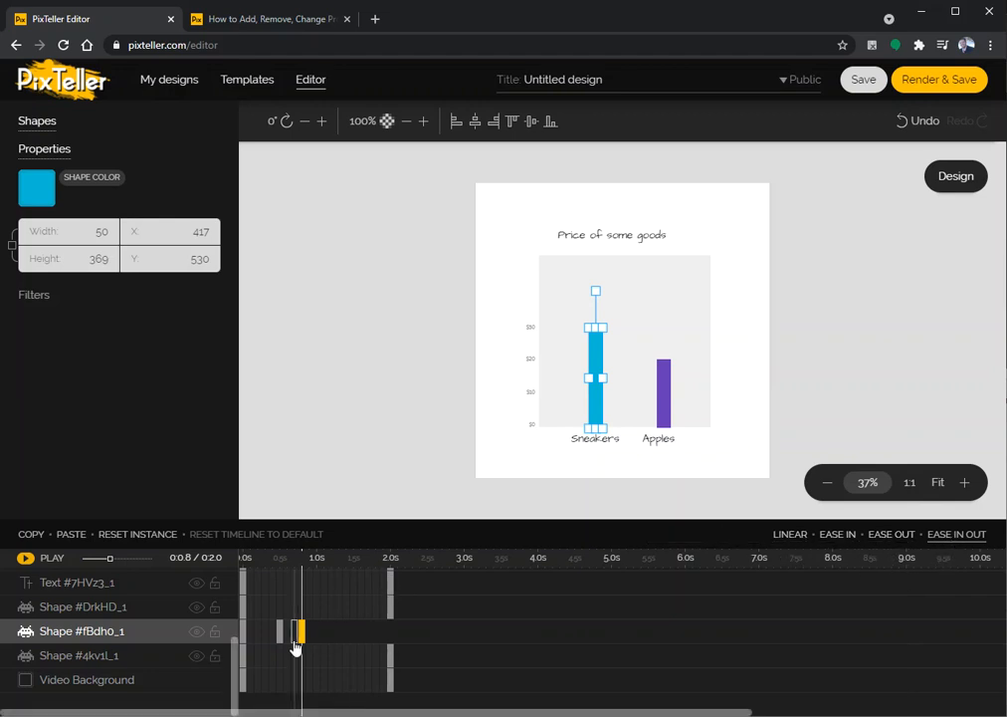
# - Copy the Sneakers bar's 0.8 s keyframe and paste it at 2.0 s to hold the full height
pyautogui.click(325, 560)
pyautogui.click(355, 564)
pyautogui.click(376, 564)
pyautogui.click(301, 567)
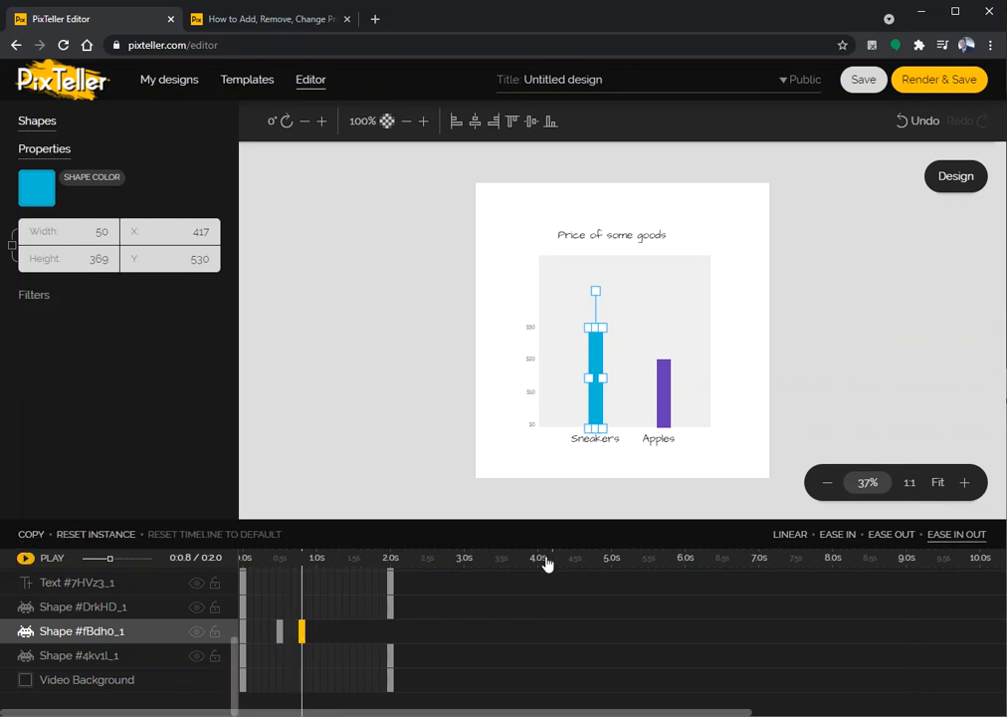
pyautogui.click(392, 560)
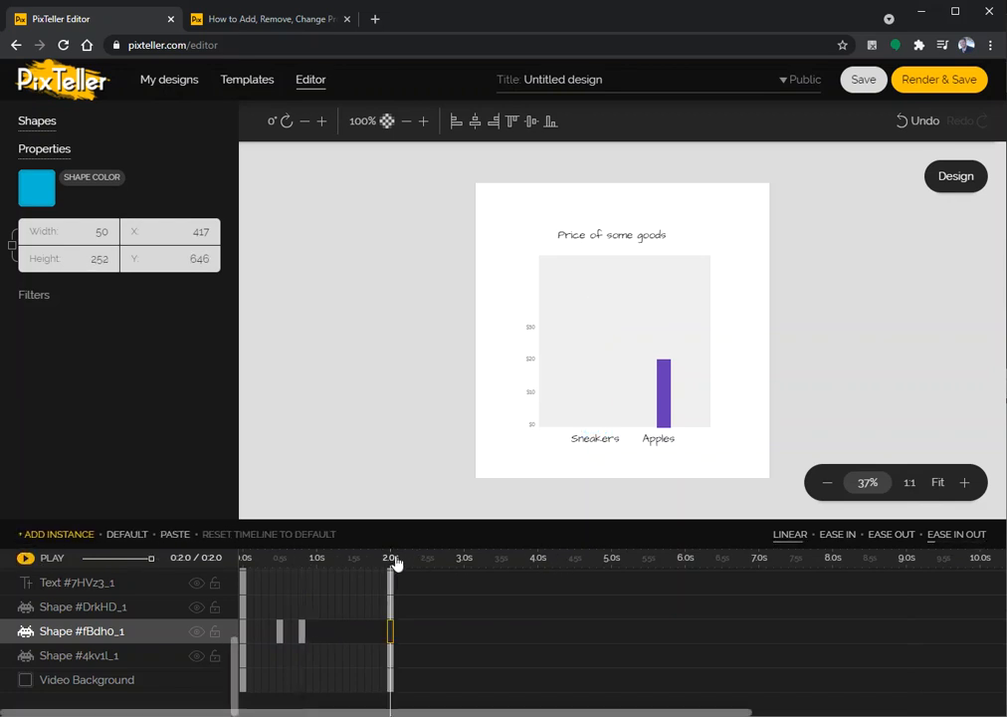
pyautogui.click(174, 534)
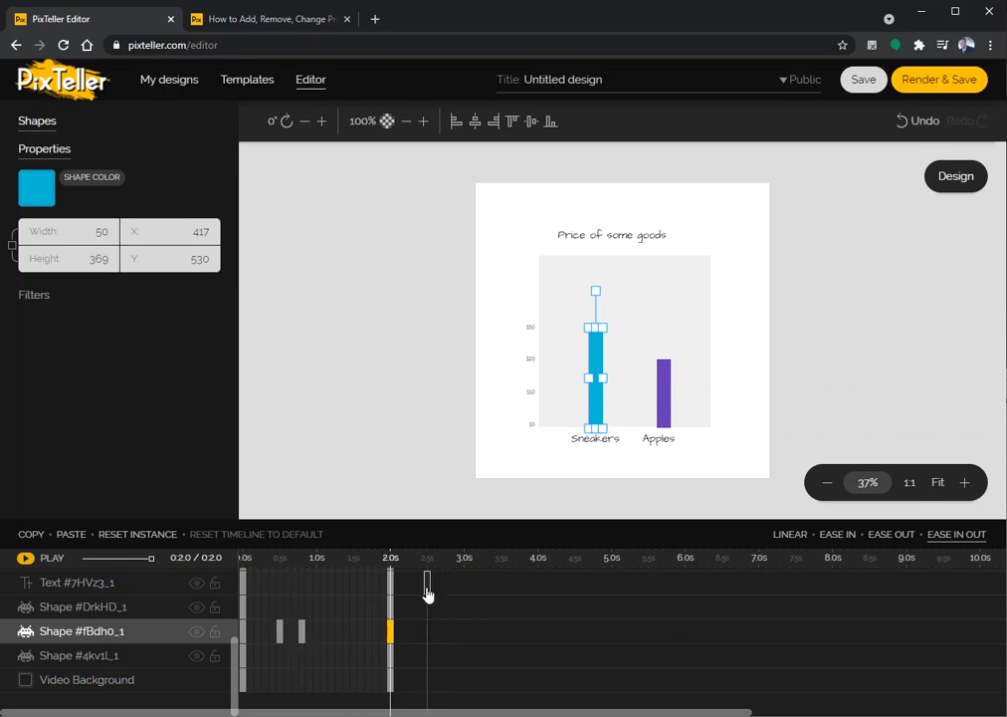
# - Extend the end keyframes of the Sneakers bar, the Apples bar and the Text #7HVz3_1 layer to 5.0 s
pyautogui.moveTo(388, 631); pyautogui.dragTo(648, 631)
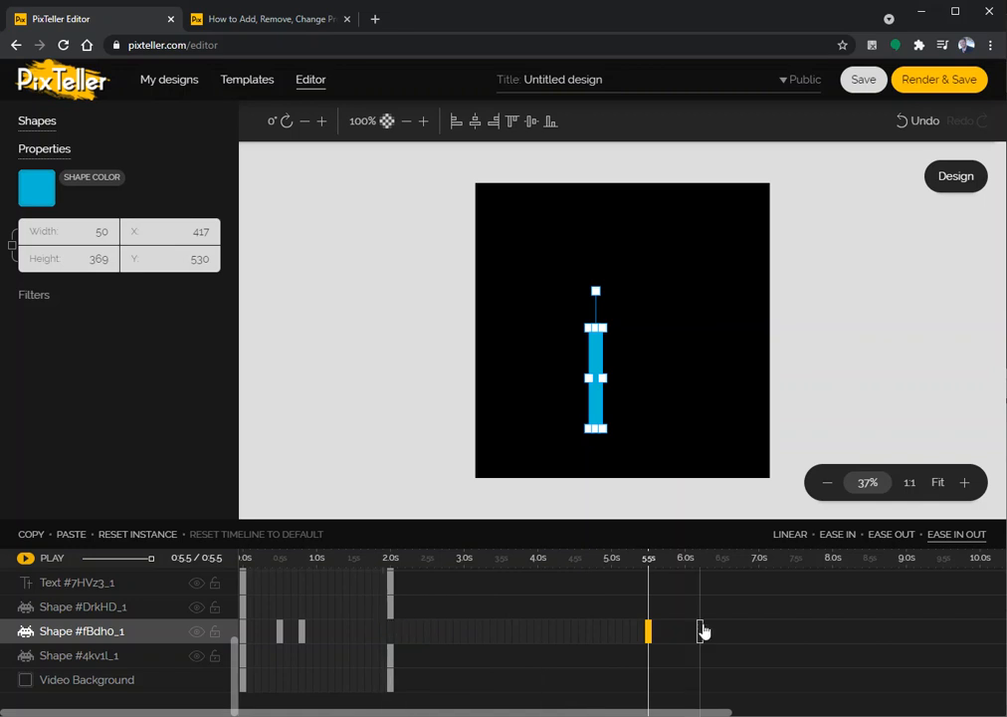
pyautogui.moveTo(649, 634); pyautogui.dragTo(611, 637)
pyautogui.moveTo(394, 608); pyautogui.dragTo(611, 621)
pyautogui.moveTo(390, 583); pyautogui.dragTo(612, 609)
pyautogui.scroll(5, 275, 570)
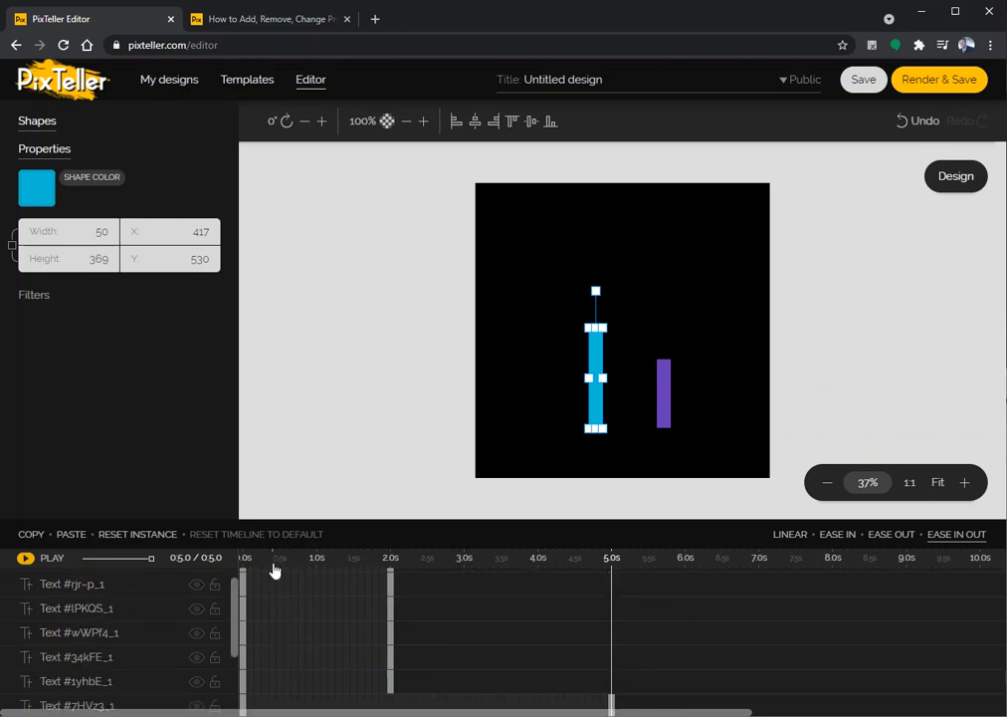
pyautogui.click(94, 578)
pyautogui.scroll(-3, 96, 576)
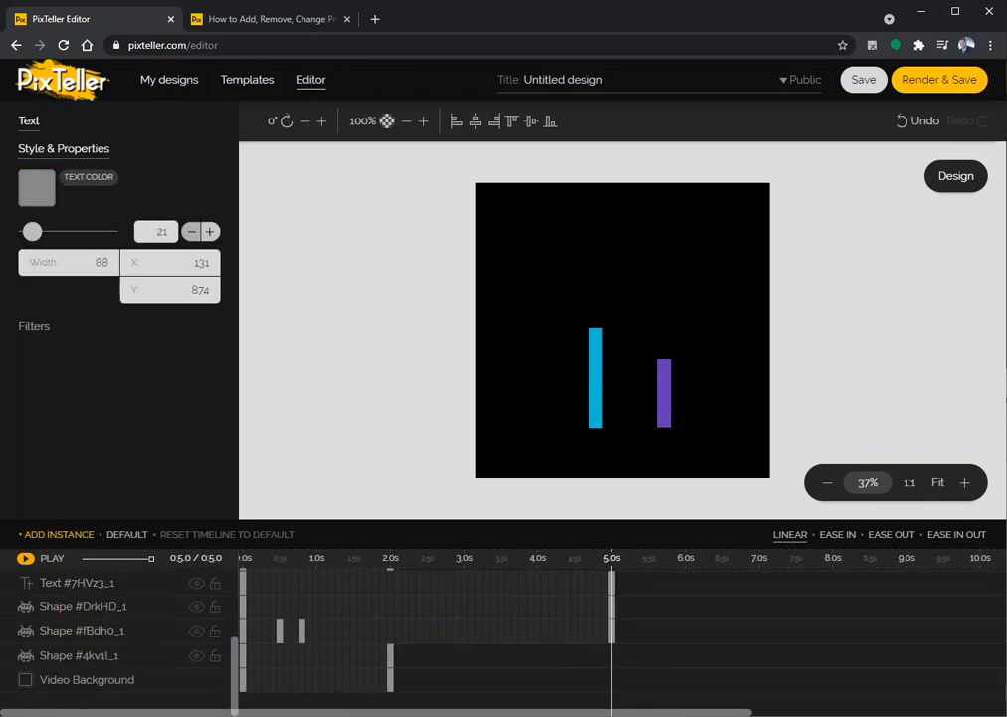
pyautogui.keyDown('shift'); pyautogui.click(88, 656); pyautogui.keyUp('shift')
pyautogui.scroll(3, 96, 652)
pyautogui.click(90, 580)
pyautogui.click(78, 606)
pyautogui.click(79, 629)
pyautogui.click(440, 326)
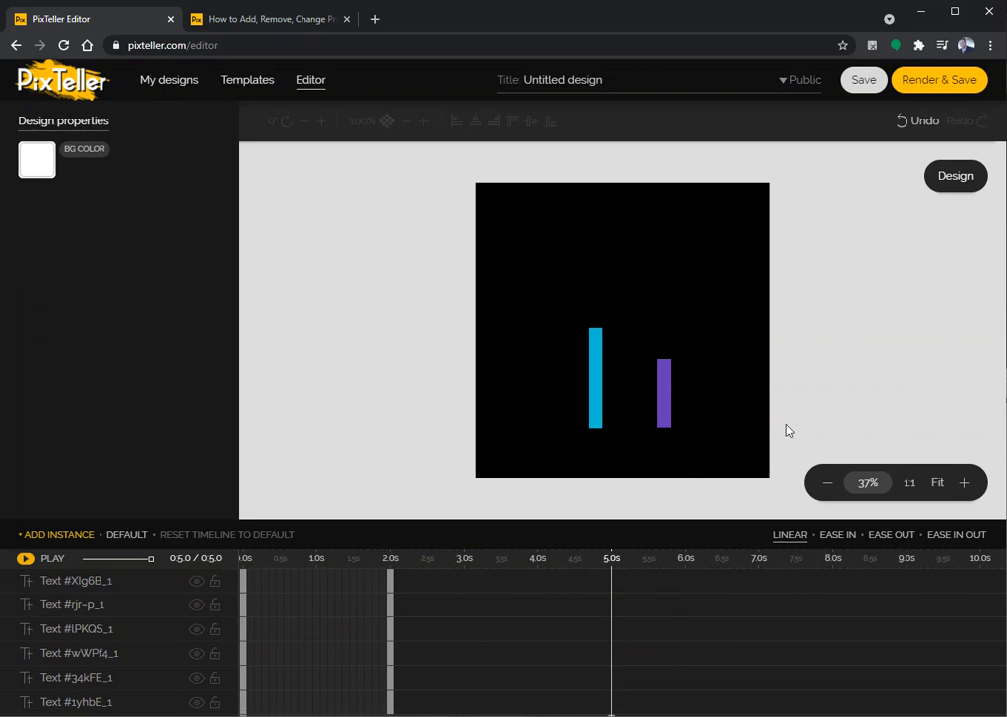
# - Set the playhead to 1.0 s and save the design with the title Demo
pyautogui.click(318, 560)
pyautogui.hotkey('ctrl', 's')
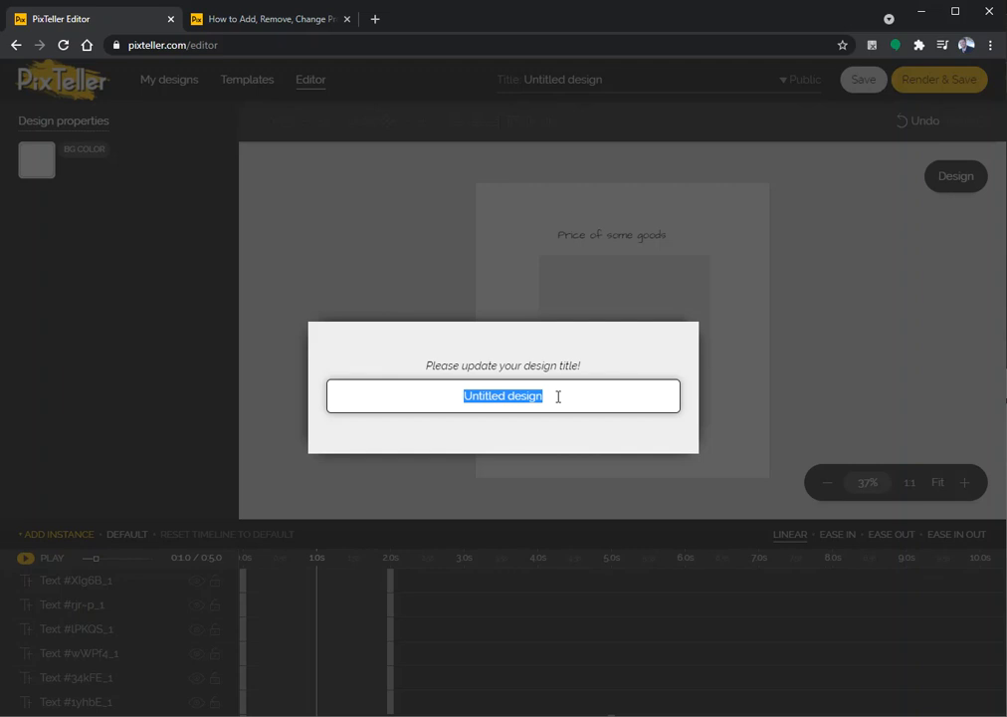
pyautogui.write('Demo ')
pyautogui.write('d')
pyautogui.press('BackSpace')
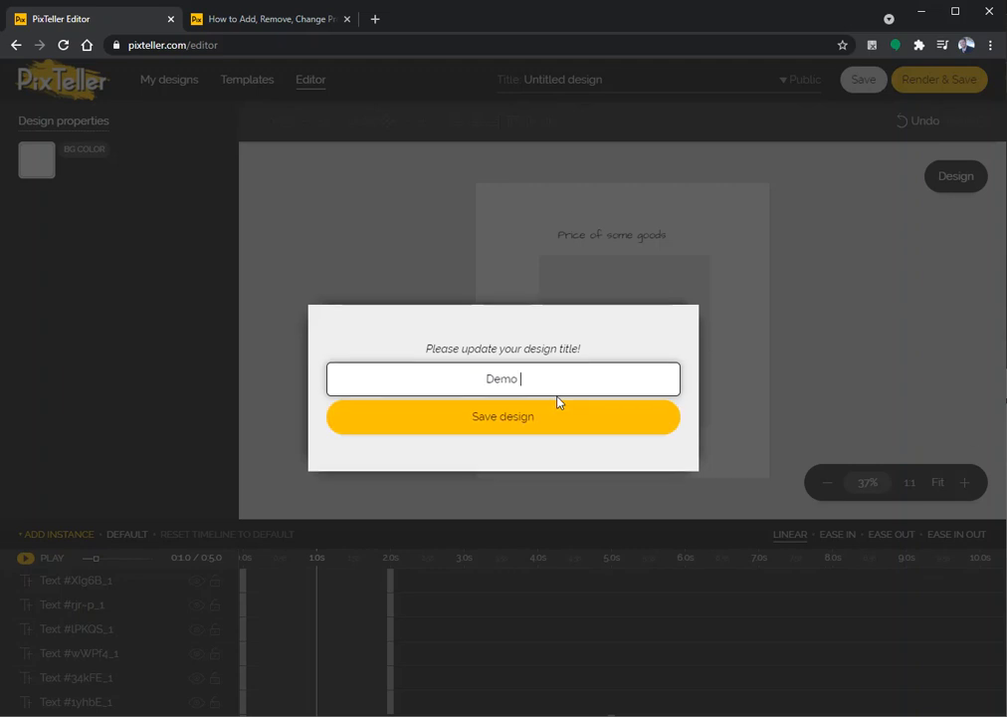
pyautogui.click(511, 416)
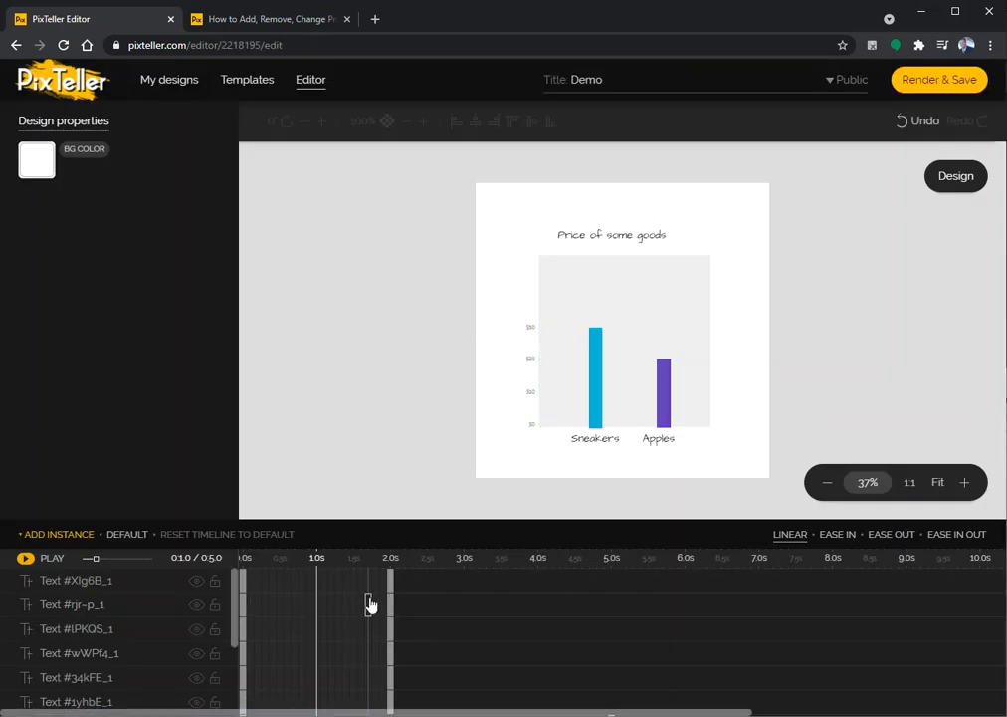
# - Extend the end keyframes of the four price axis labels, $0 to $30, to 5.0 s
pyautogui.moveTo(395, 587); pyautogui.dragTo(612, 602)
pyautogui.scroll(5, 400, 638)
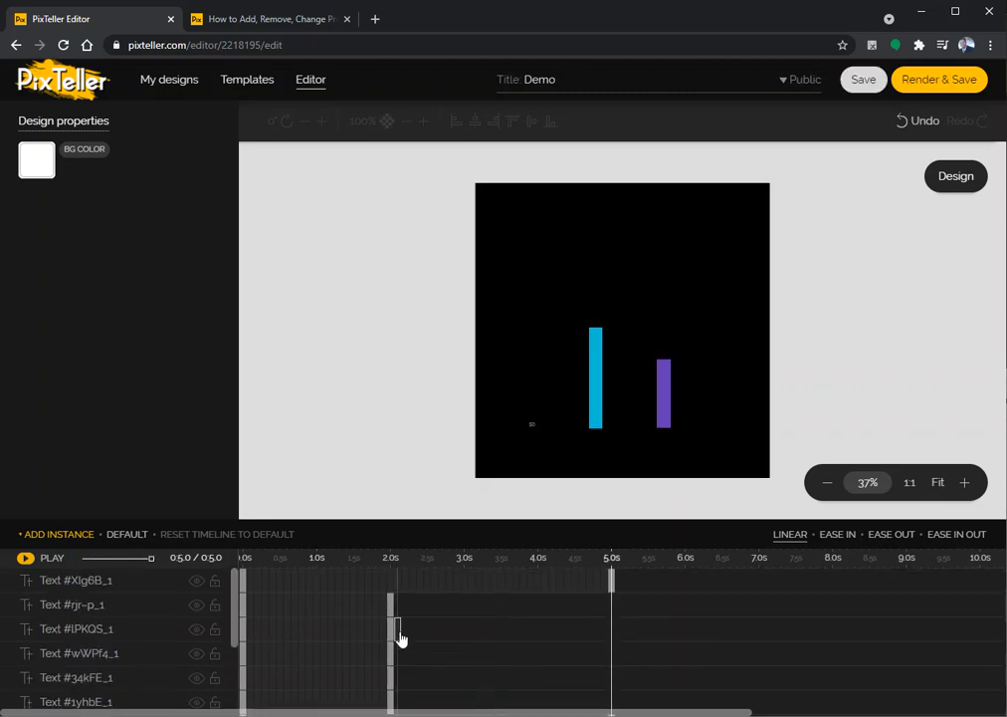
pyautogui.moveTo(394, 615); pyautogui.dragTo(611, 629)
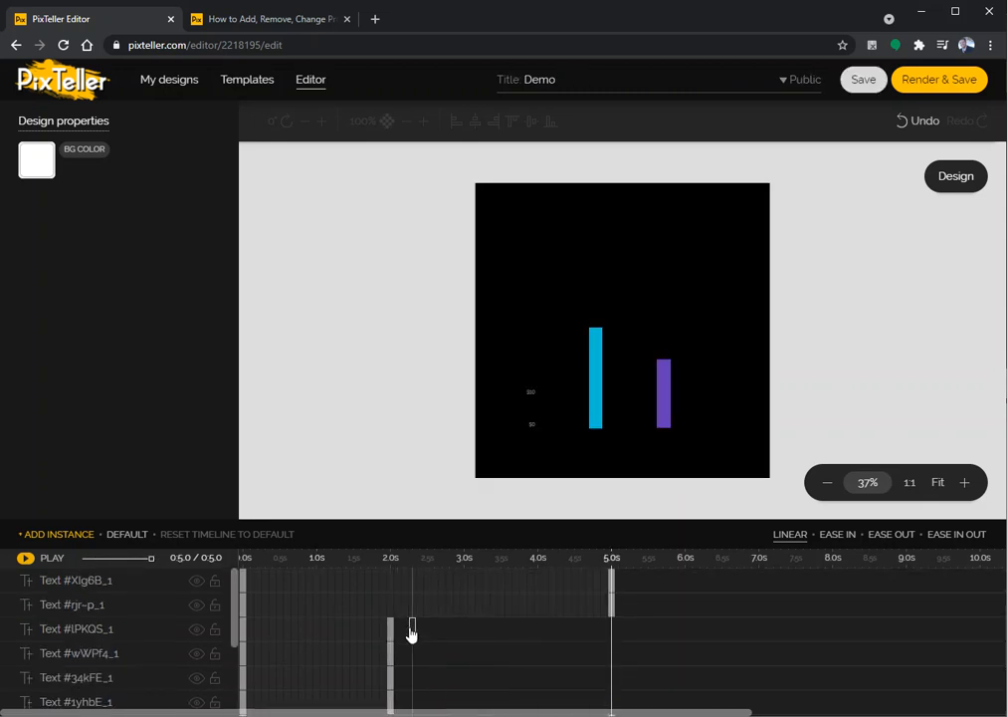
pyautogui.moveTo(394, 638); pyautogui.dragTo(614, 638)
pyautogui.moveTo(392, 656); pyautogui.dragTo(612, 657)
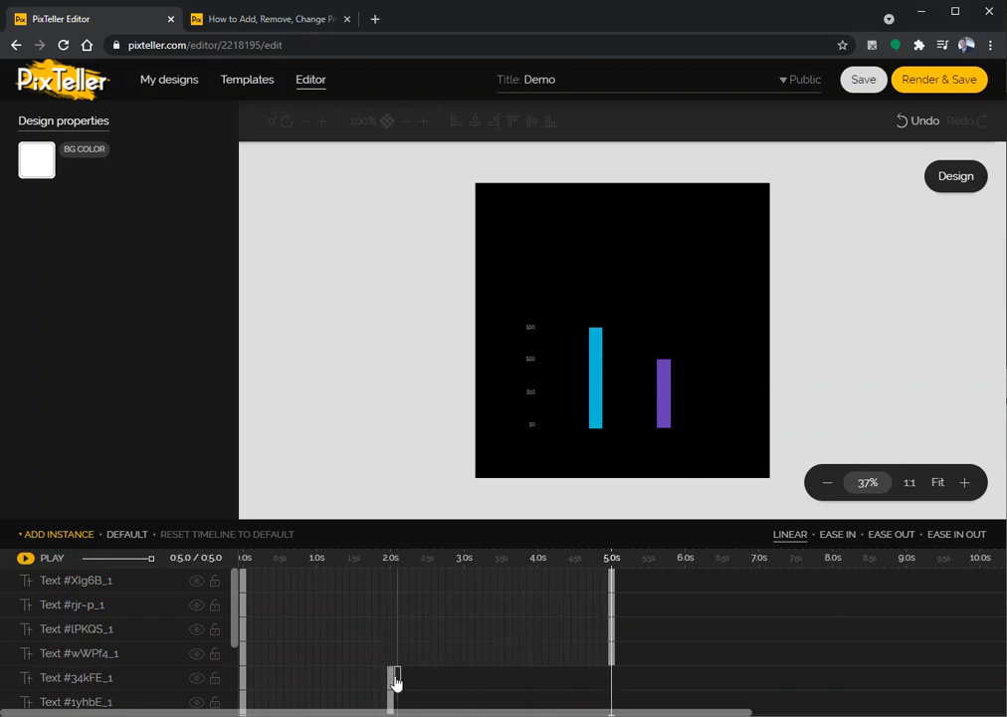
# - Extend the end keyframes of the remaining text layers, the grey chart background shape and the Video Background to 5.0 s
pyautogui.moveTo(394, 681); pyautogui.dragTo(612, 687)
pyautogui.scroll(-3, 480, 661)
pyautogui.scroll(2, 438, 642)
pyautogui.moveTo(391, 683); pyautogui.dragTo(611, 702)
pyautogui.scroll(-3, 474, 659)
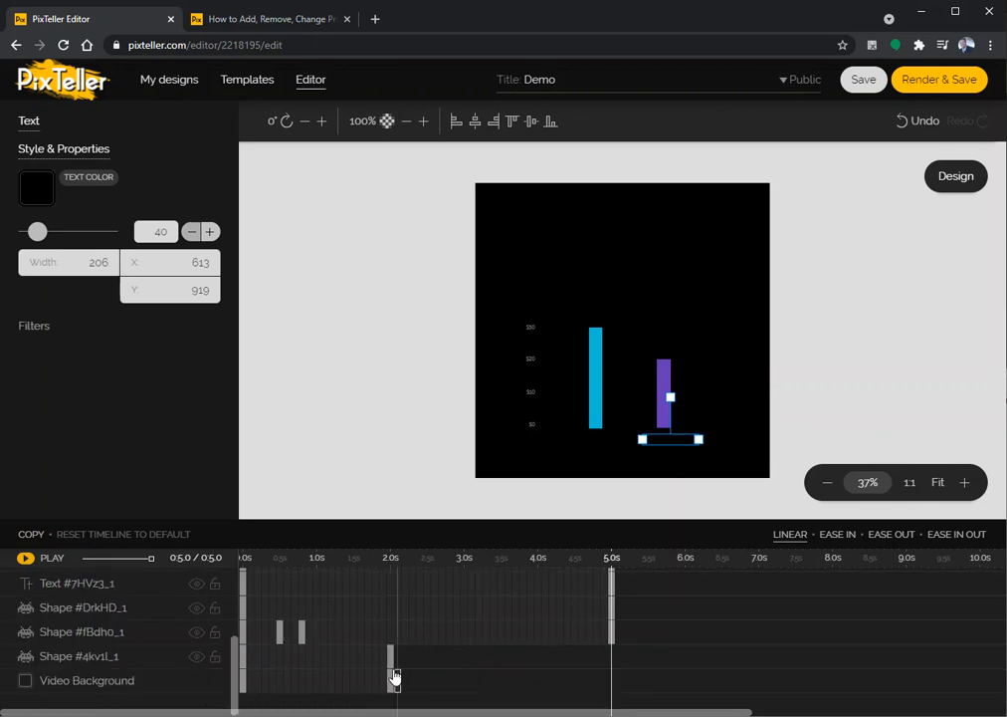
pyautogui.moveTo(391, 669); pyautogui.dragTo(611, 697)
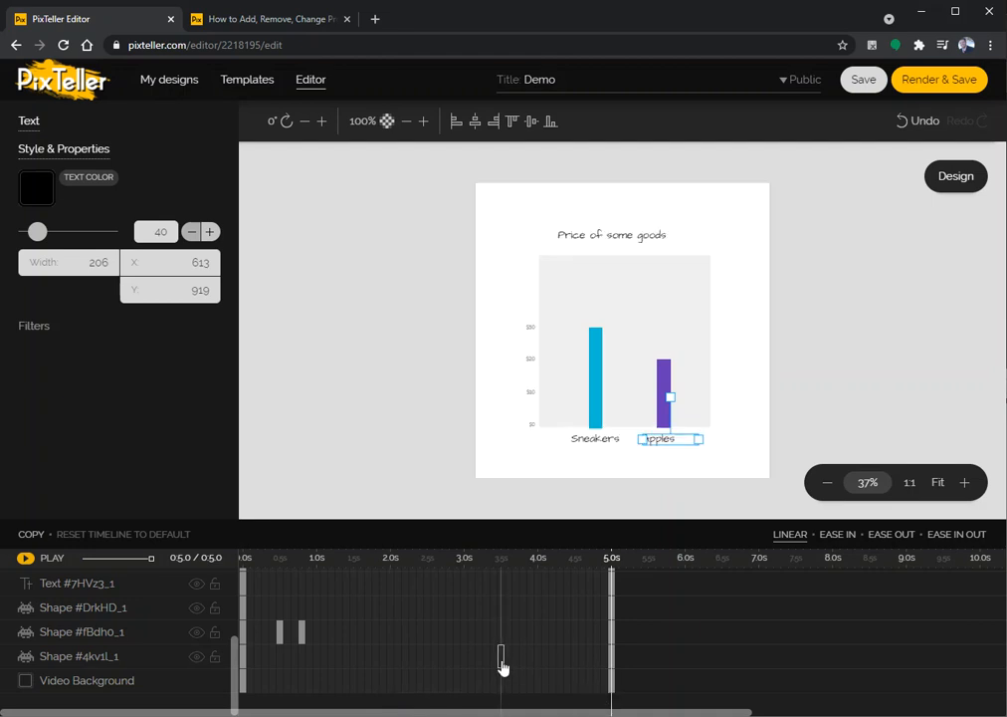
pyautogui.scroll(3, 423, 642)
pyautogui.scroll(-3, 288, 587)
# - Play the extended chart animation from 0.3 s to check the Sneakers bar's growth, and pause it
pyautogui.click(264, 564)
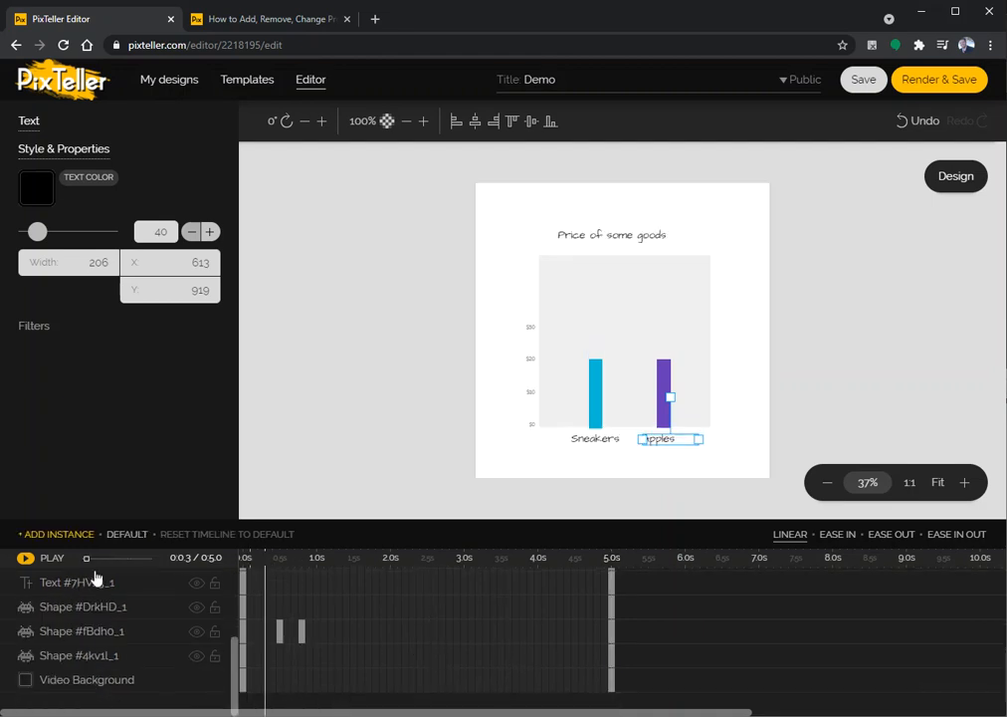
pyautogui.click(35, 563)
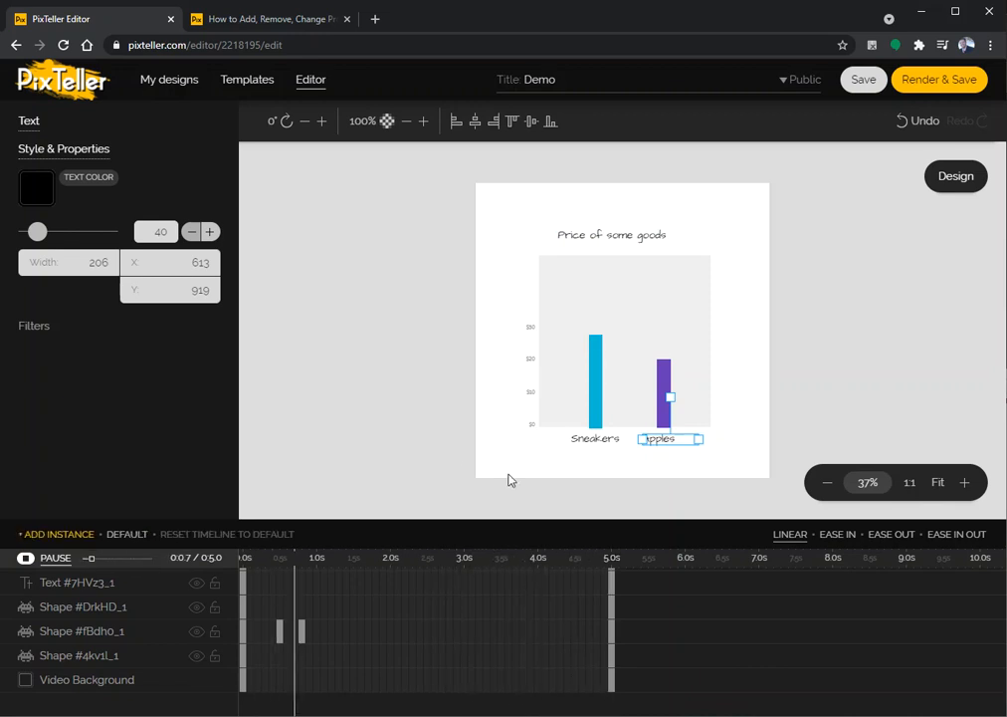
pyautogui.click(26, 558)
# - Move the purple Apples bar's end keyframe to 0.9 s on the timeline
pyautogui.click(663, 395)
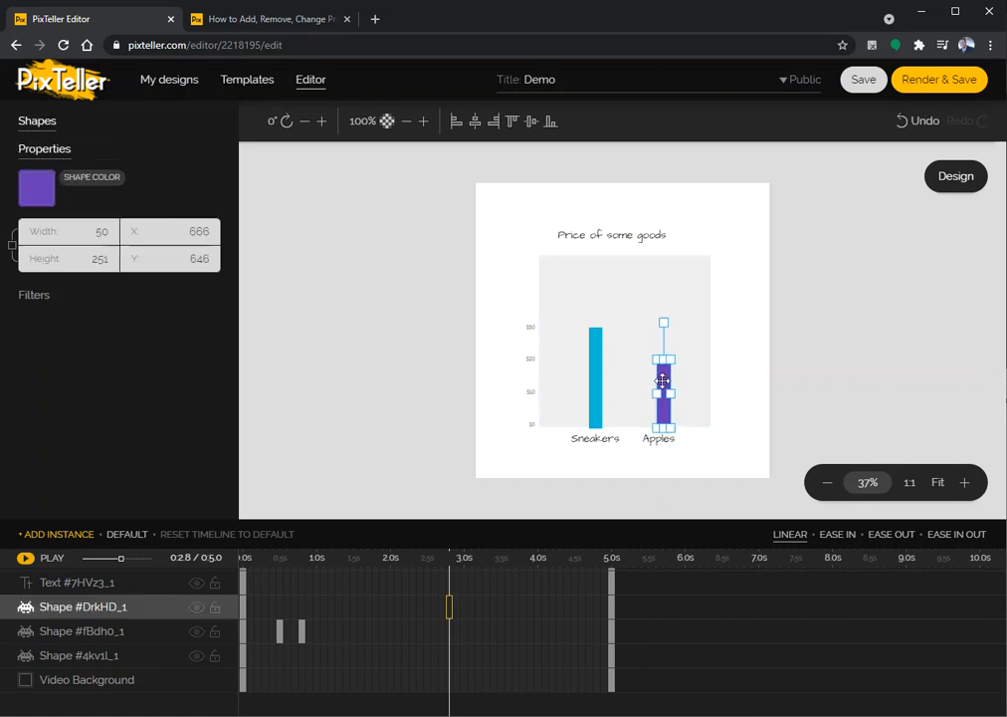
pyautogui.scroll(3, 434, 633)
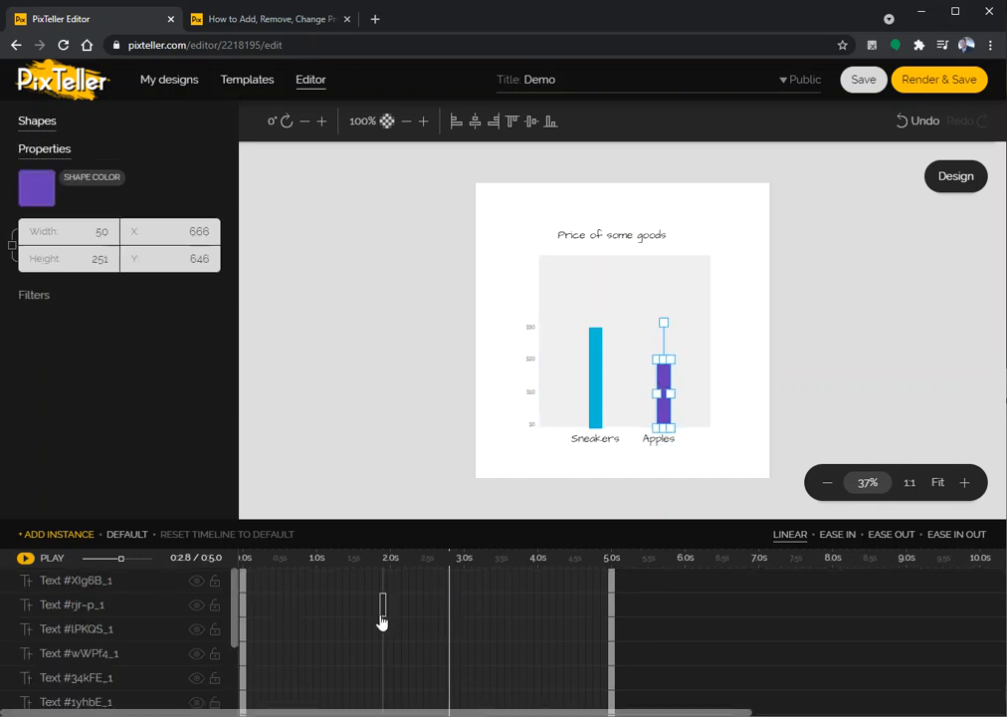
pyautogui.scroll(-3, 382, 622)
pyautogui.moveTo(382, 607); pyautogui.dragTo(612, 609)
pyautogui.click(612, 611)
pyautogui.click(319, 606)
pyautogui.moveTo(317, 619); pyautogui.dragTo(308, 616)
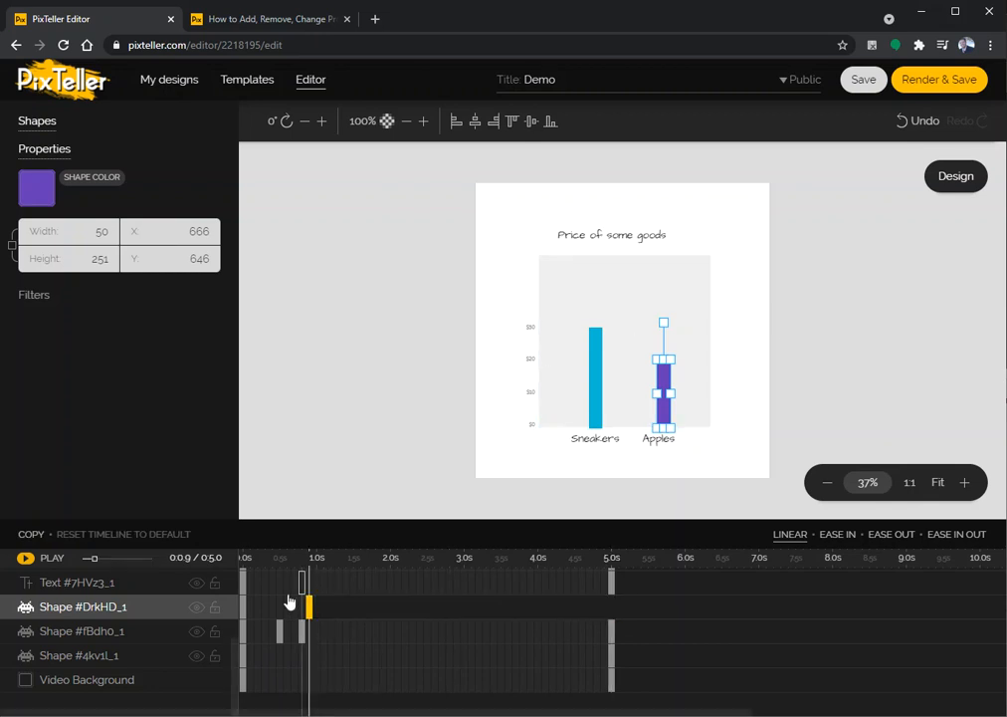
# - Shrink the Apples bar at its 0.9 s keyframe to a height of about 44, keeping its base in place
pyautogui.click(243, 608)
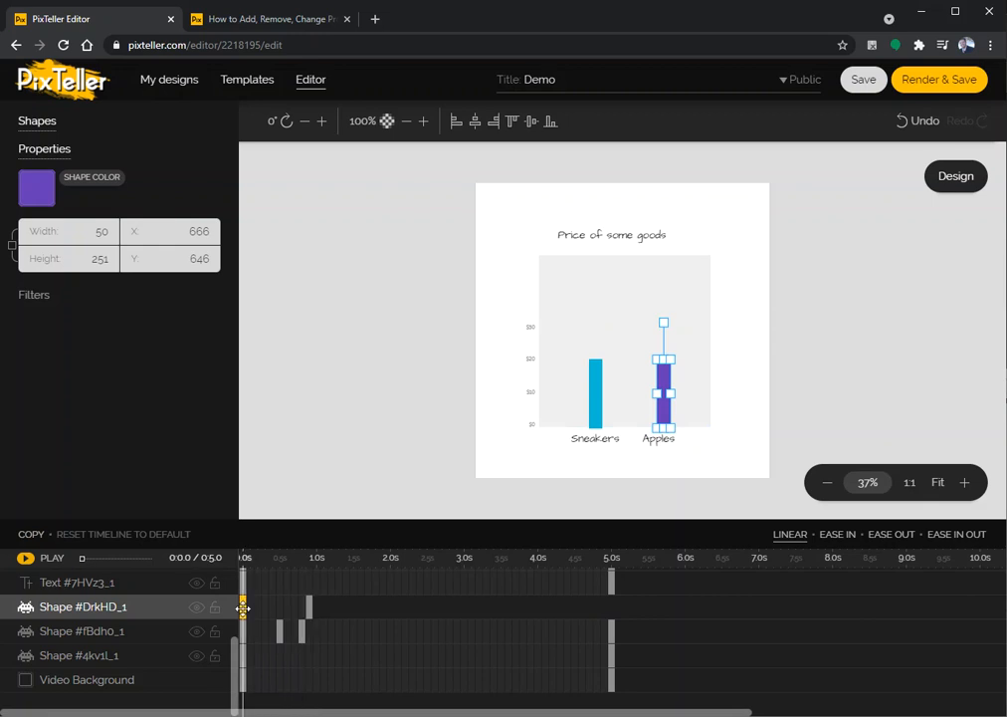
pyautogui.click(310, 607)
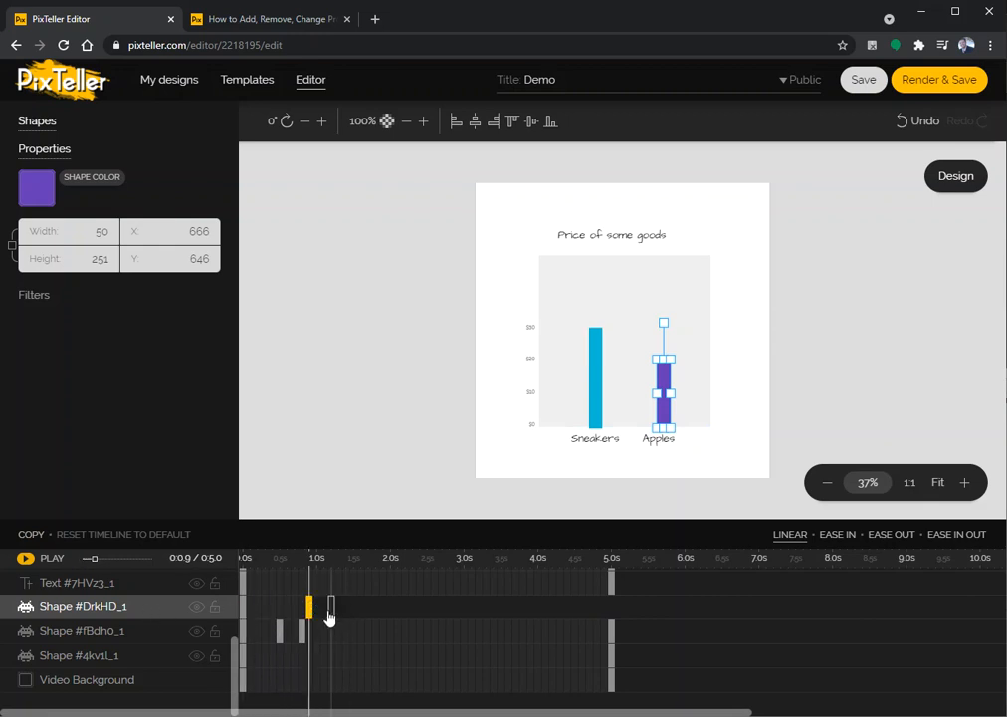
pyautogui.moveTo(663, 363); pyautogui.dragTo(667, 420)
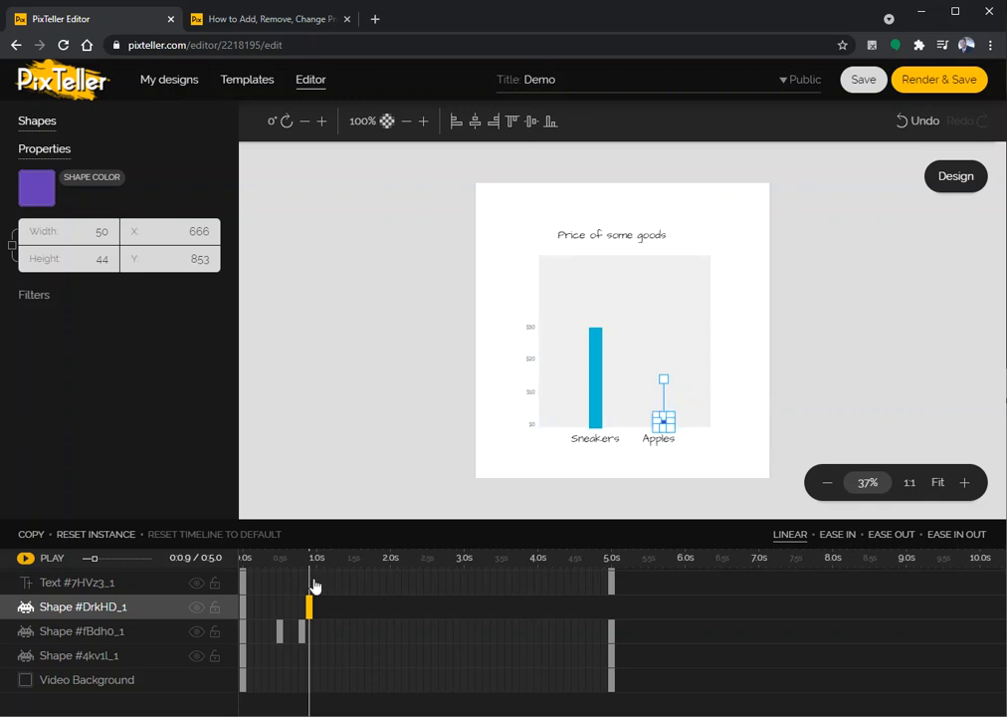
# - Copy the Apples bar's 0.9 s keyframe and paste it at 5.0 s
pyautogui.moveTo(343, 559)
pyautogui.mouseDown()
pyautogui.moveTo(423, 562)
pyautogui.moveTo(328, 565)
pyautogui.mouseUp()
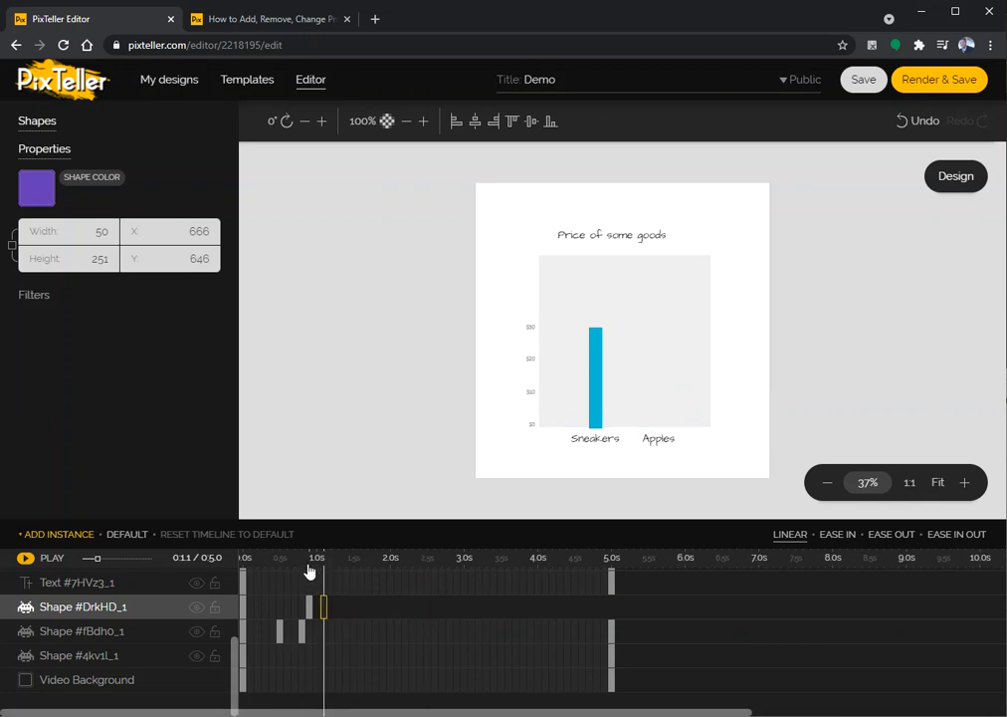
pyautogui.click(309, 606)
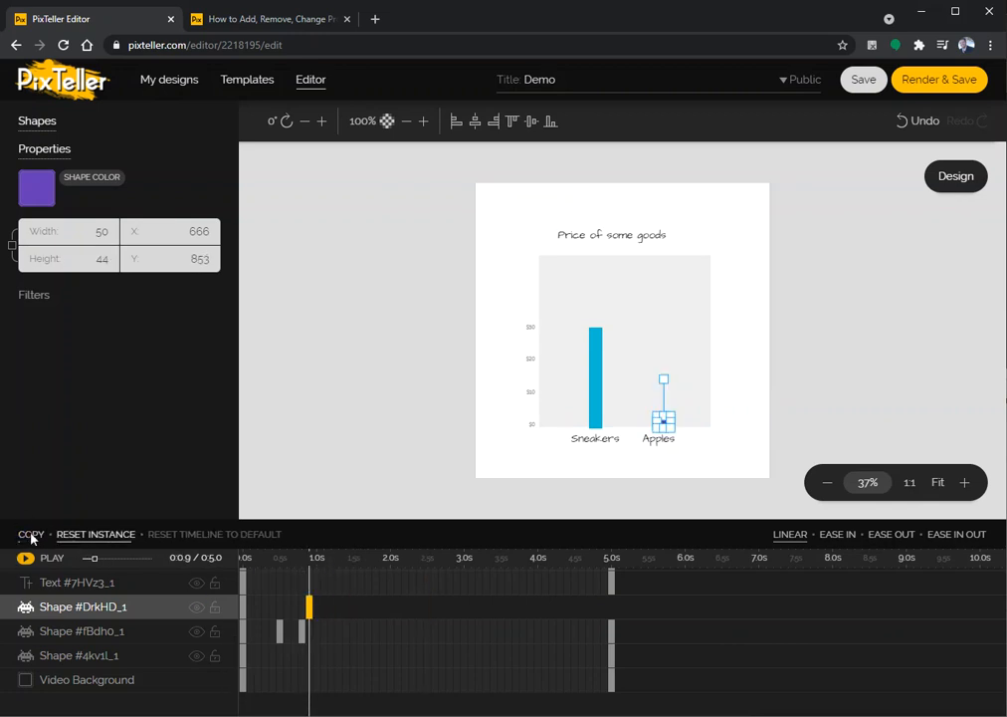
pyautogui.click(611, 561)
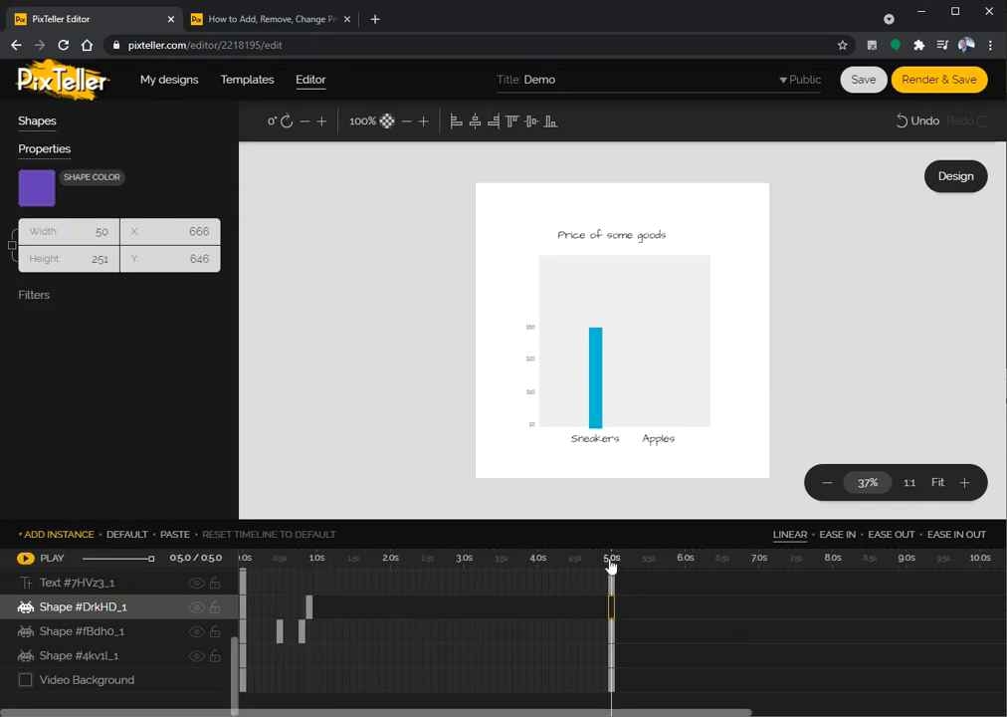
pyautogui.click(129, 536)
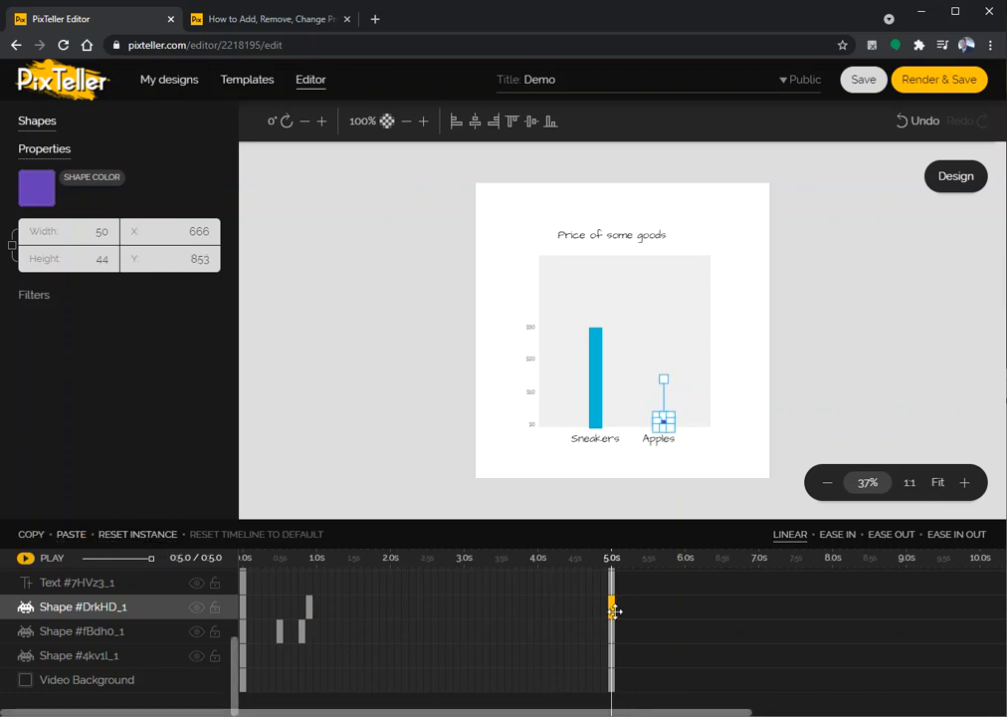
# - Play the chart animation from 0.4 s to check how the Apples bar shrinks
pyautogui.click(278, 560)
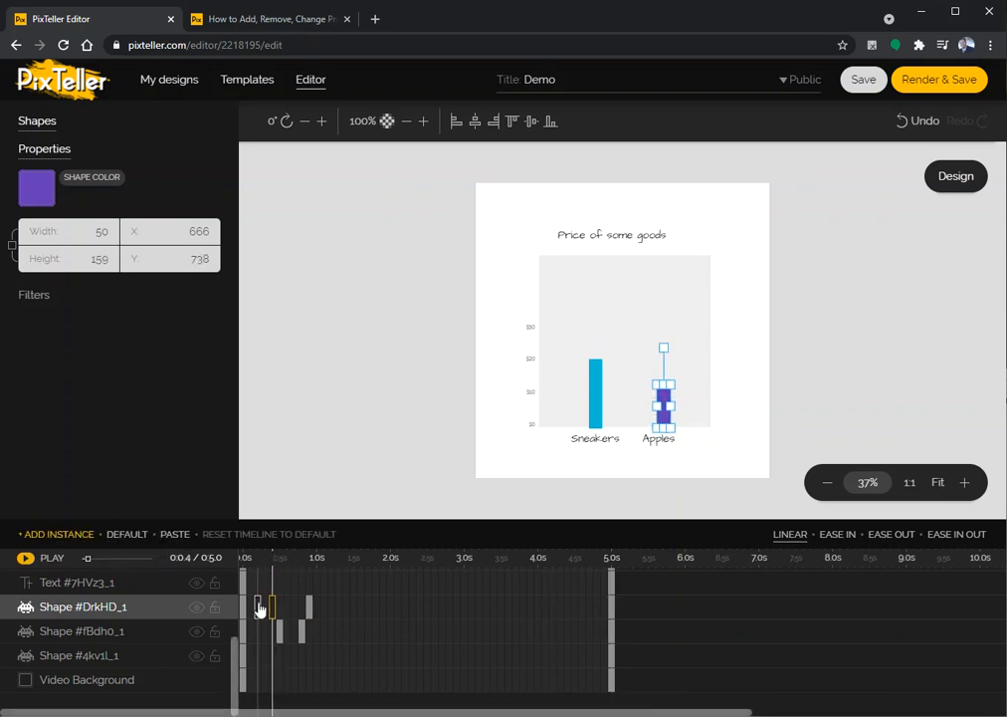
pyautogui.click(28, 559)
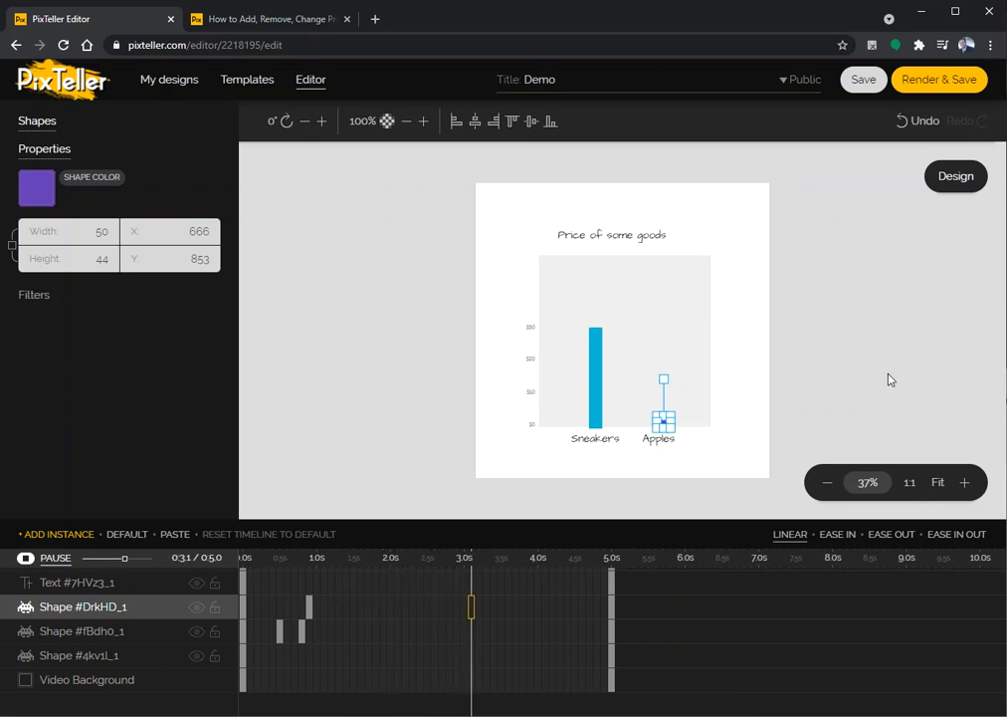
pyautogui.click(848, 393)
pyautogui.click(28, 559)
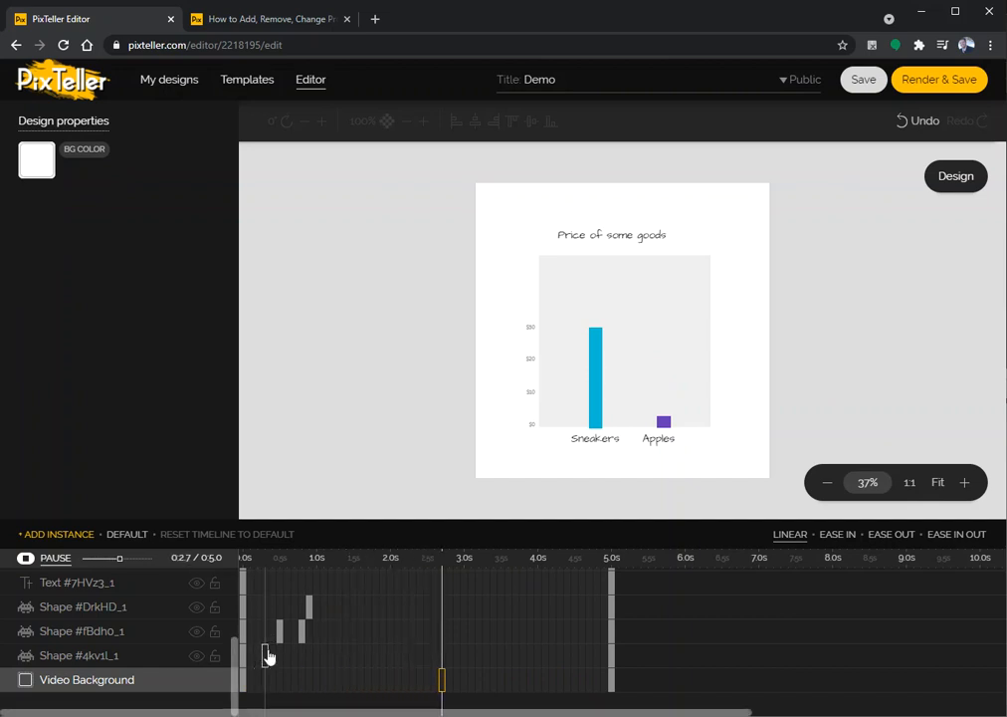
# - Copy the Apples bar's full-height keyframe at 0.0 s and paste it at 0.6 s
pyautogui.click(265, 607)
pyautogui.click(243, 607)
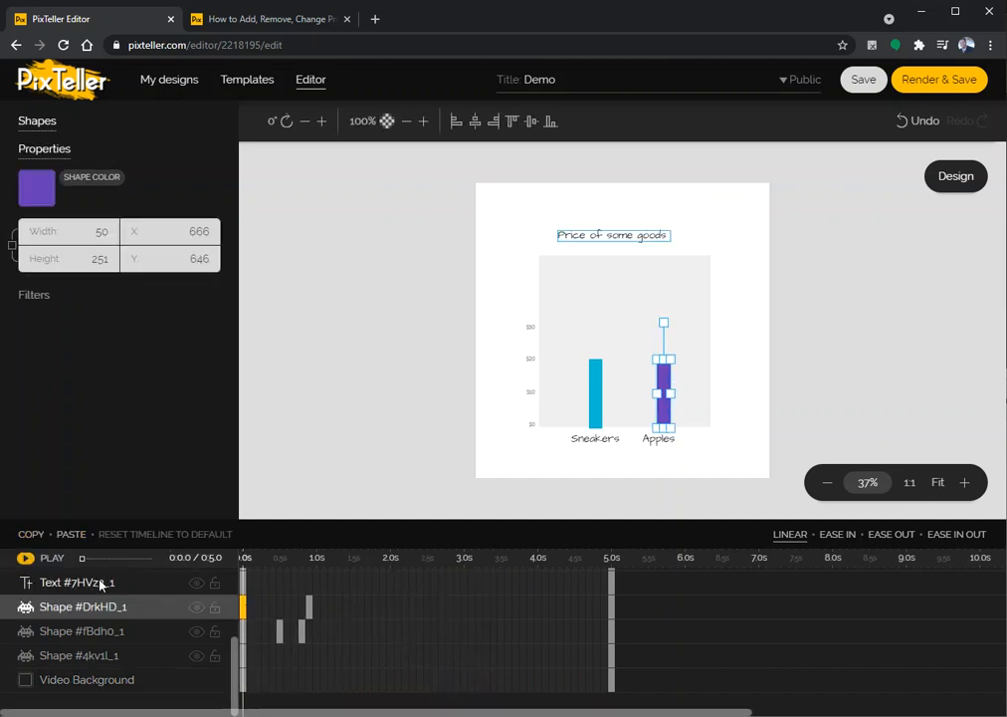
pyautogui.click(32, 534)
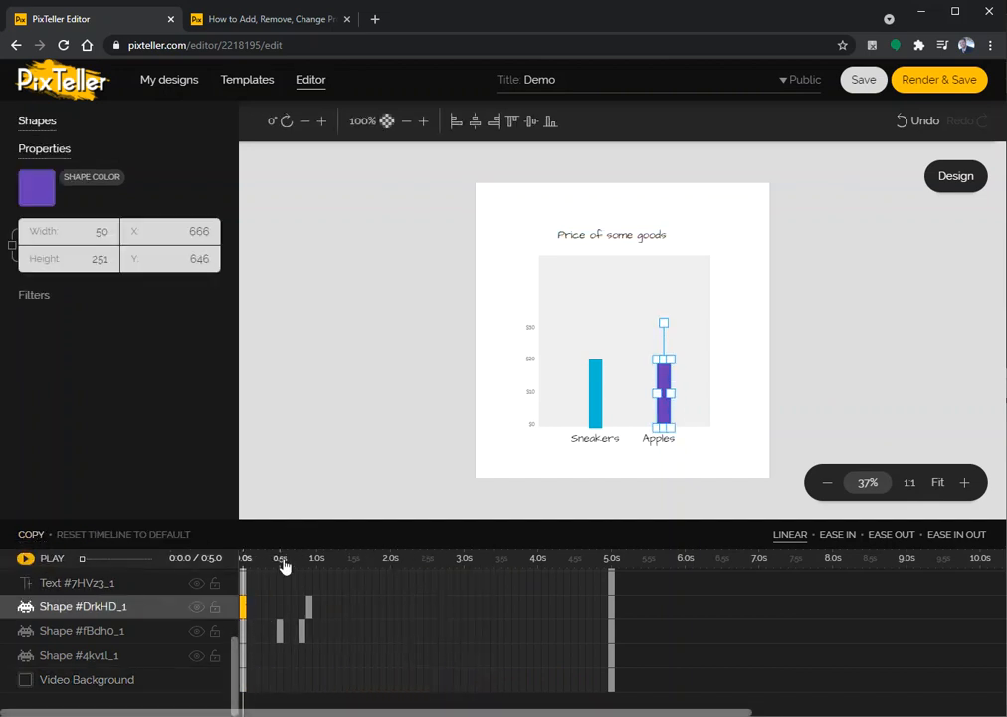
pyautogui.click(288, 566)
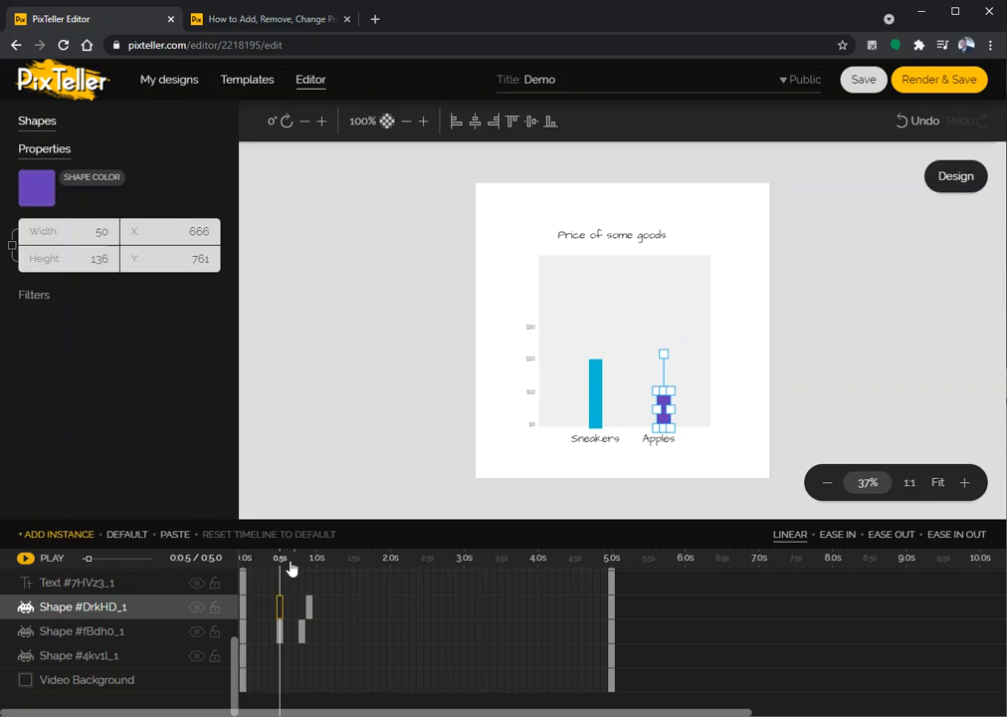
pyautogui.click(174, 534)
# - Replay the animation from 0.5 s to check the Apples bar's delayed shrinking, and return the playhead to 0.3 s
pyautogui.click(243, 607)
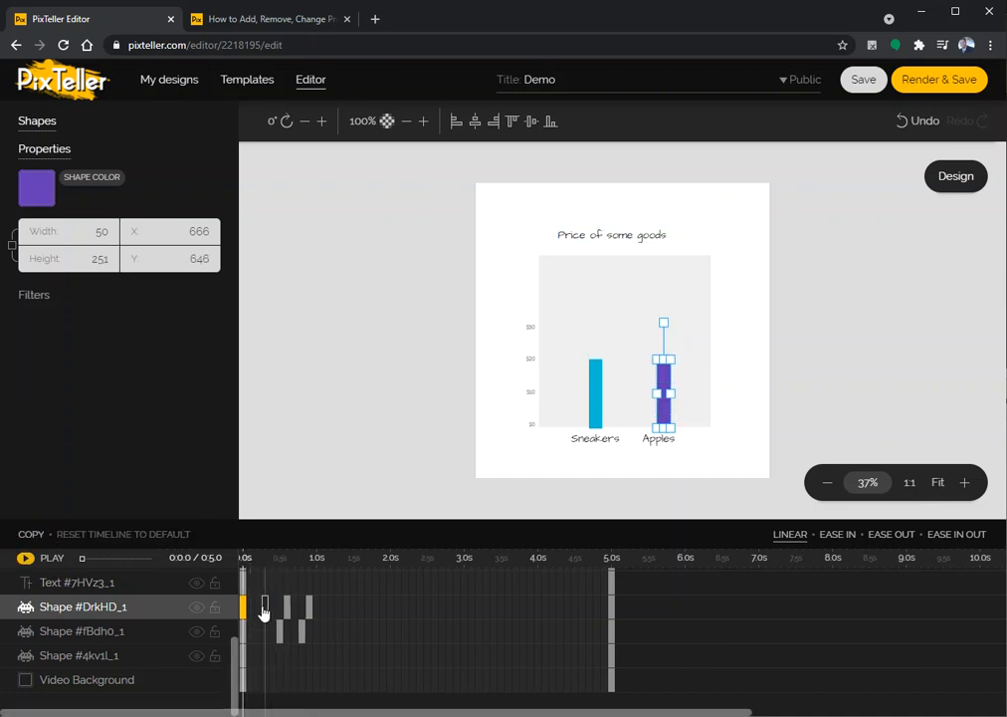
pyautogui.click(282, 566)
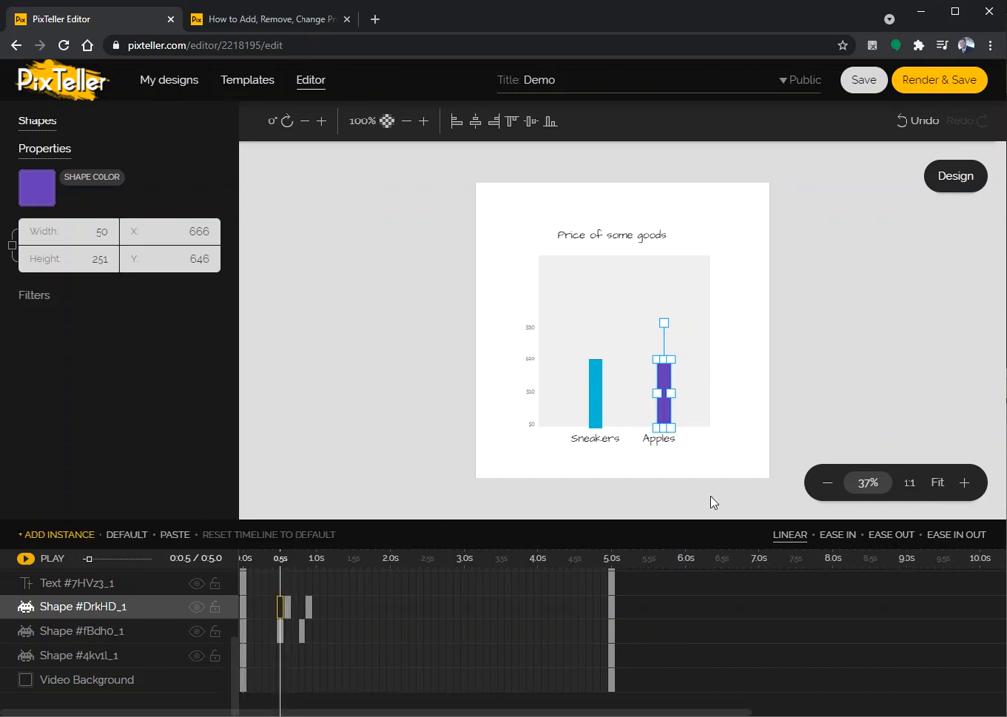
pyautogui.click(26, 558)
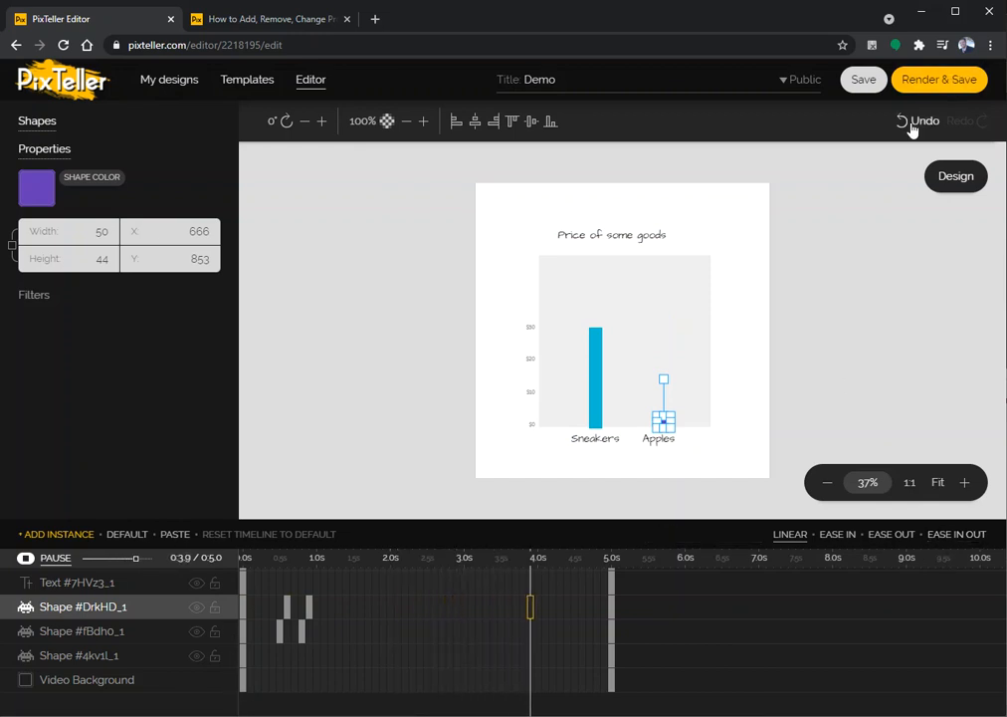
pyautogui.click(187, 566)
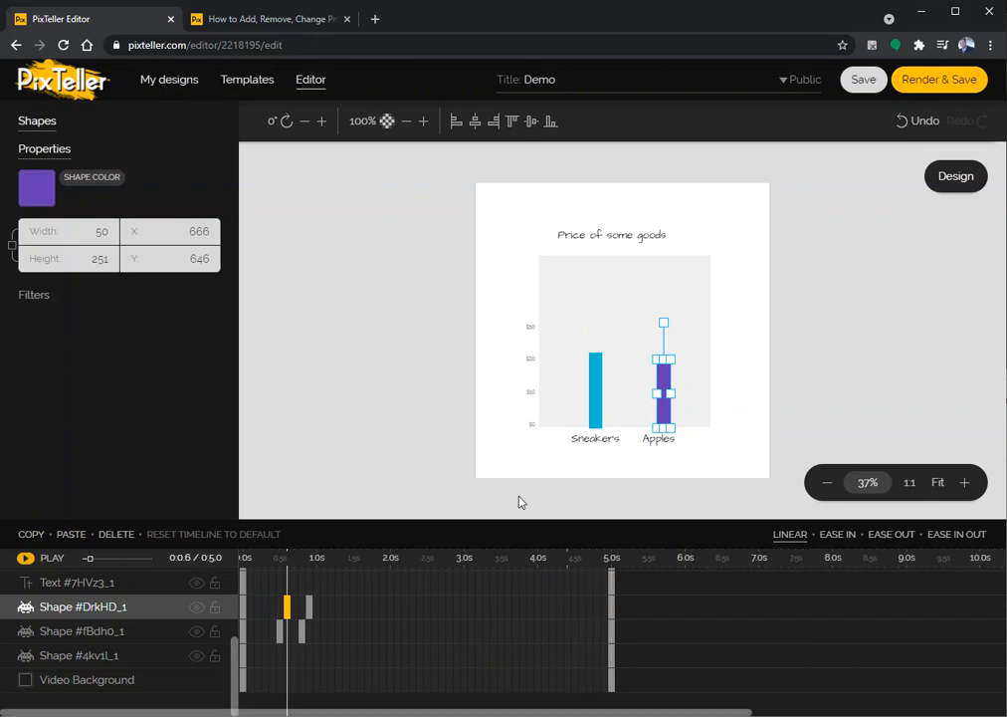
pyautogui.click(404, 389)
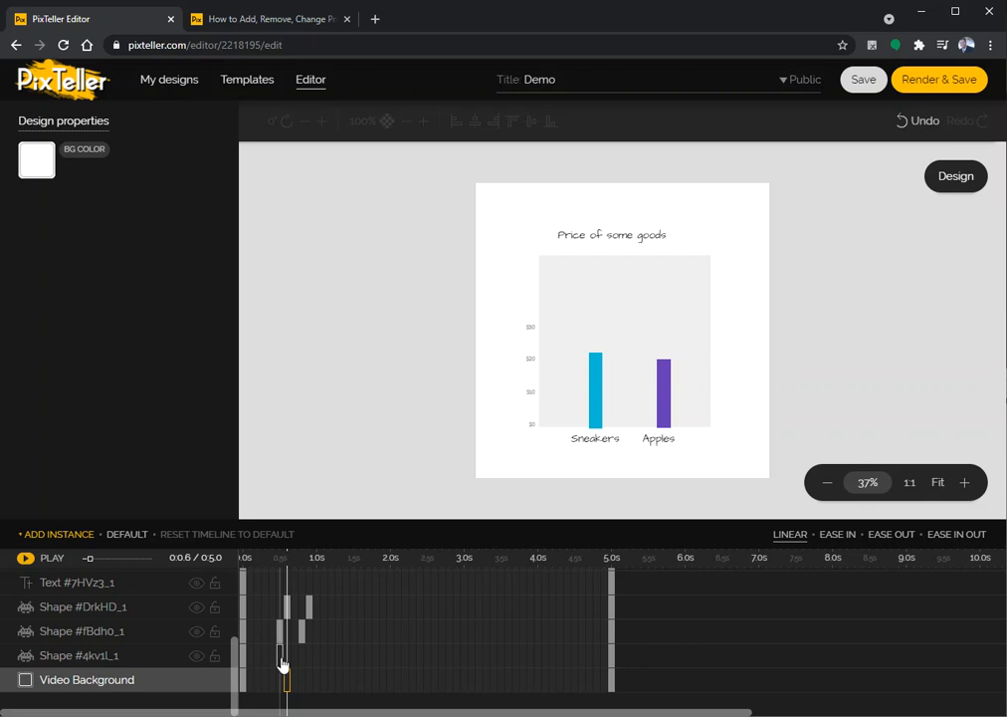
pyautogui.click(266, 559)
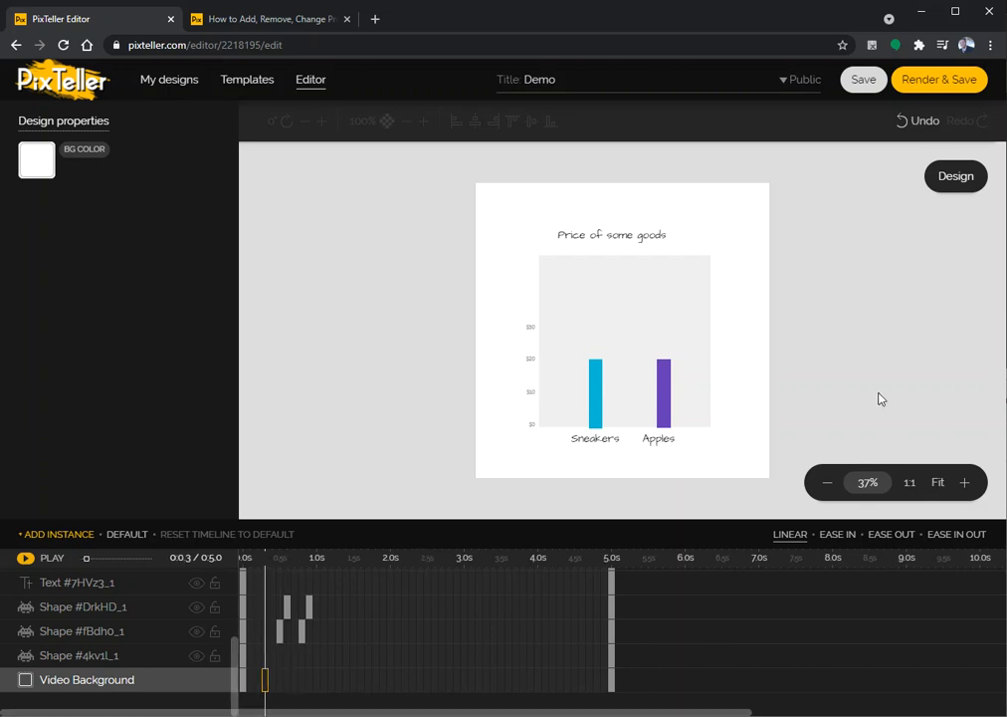
# - Render and save the Demo design, and replay the finished video from near its start
pyautogui.click(933, 88)
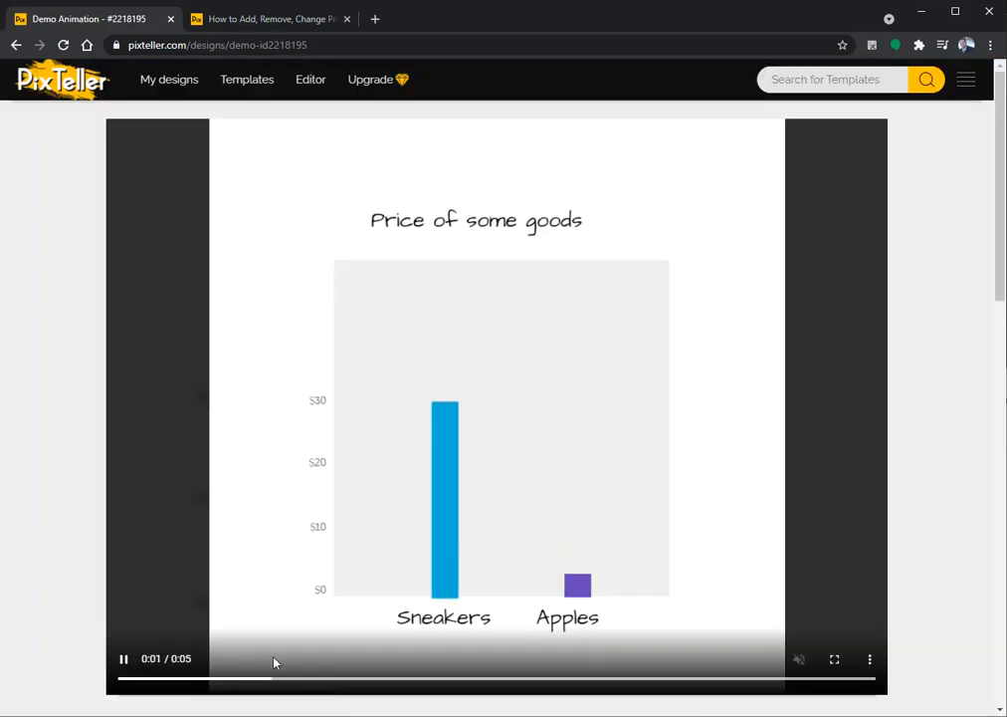
pyautogui.click(149, 679)
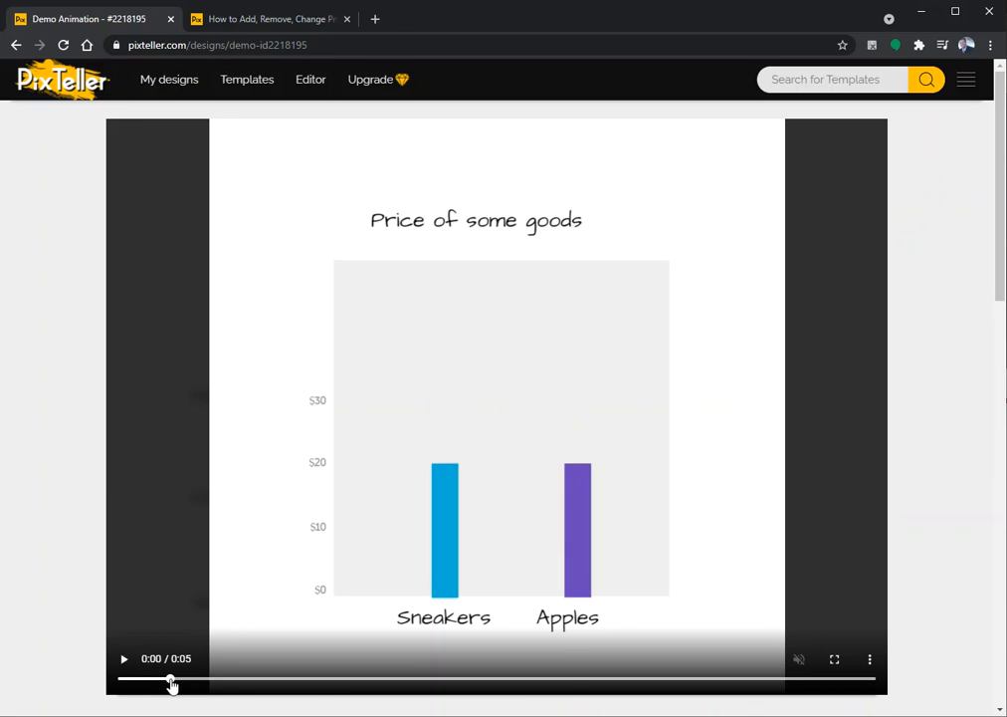
pyautogui.click(157, 679)
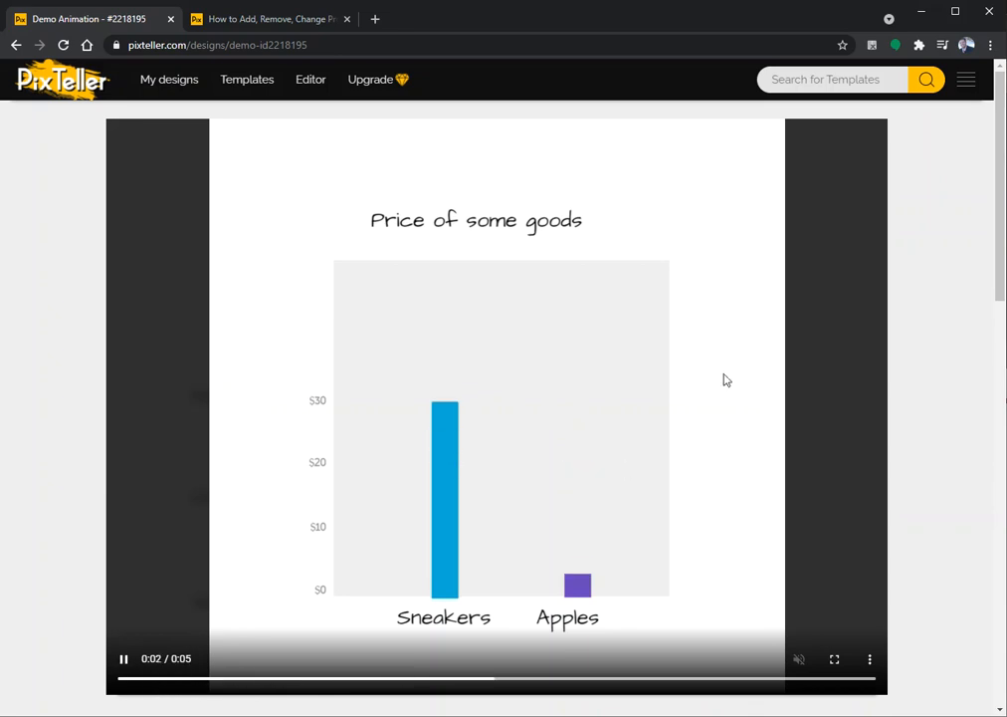
# - Download the rendered Demo video as an MP4 file
pyautogui.click(870, 658)
pyautogui.click(796, 627)
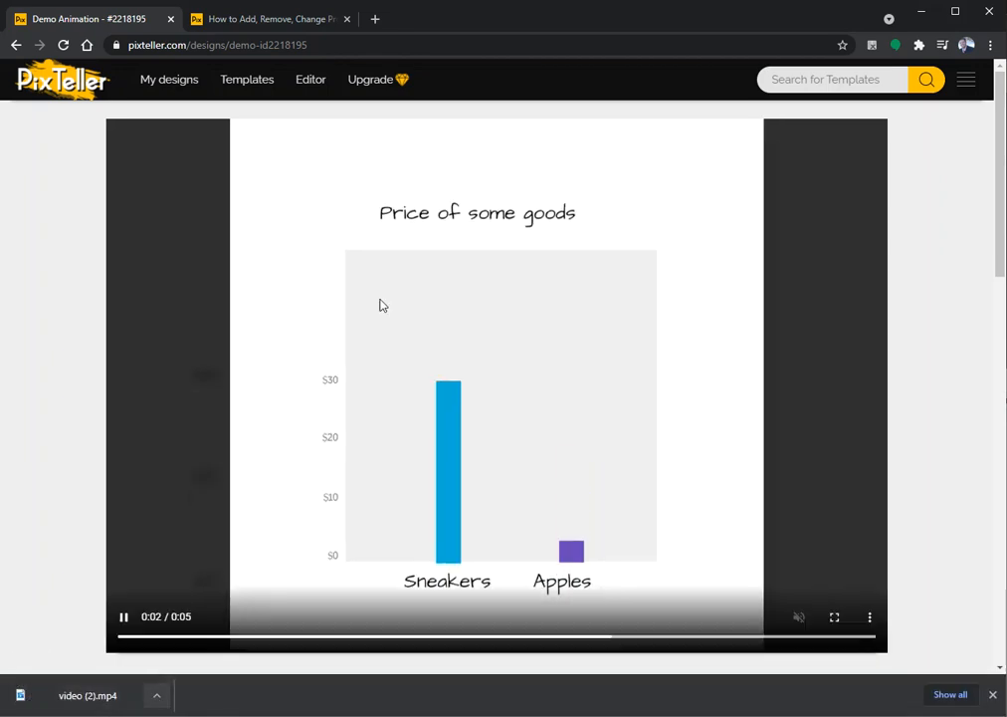
# - Search the web for "mp4 to gif converter" in a new browser tab and open Online Converter's MP4 to GIF page
pyautogui.click(377, 20)
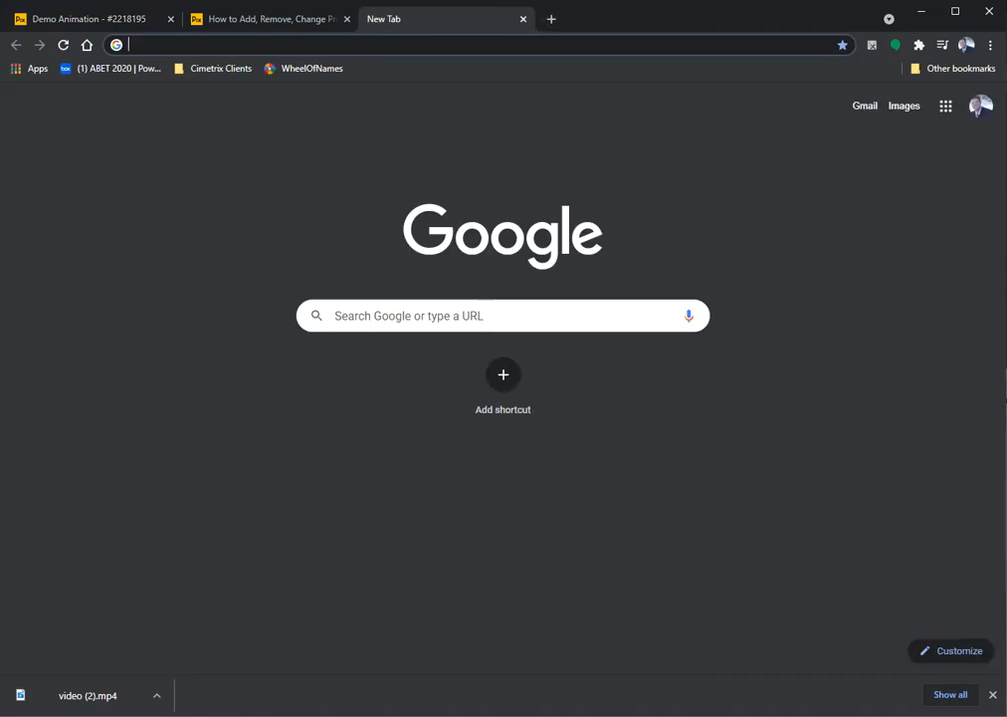
pyautogui.write('mp4')
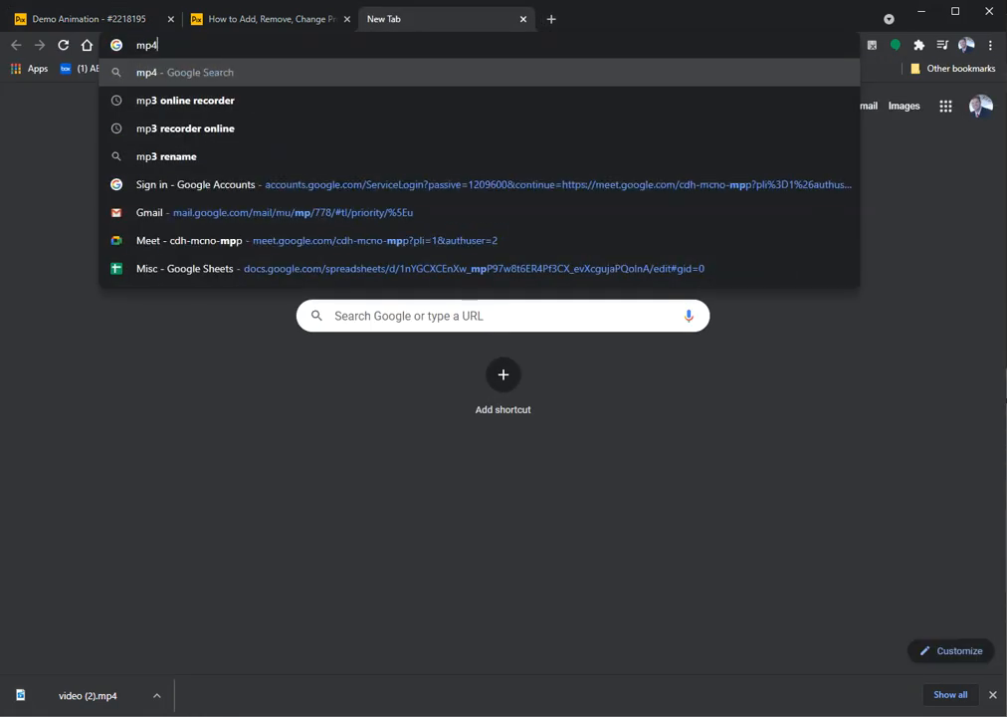
pyautogui.write(' to gif converter')
pyautogui.press('Return')
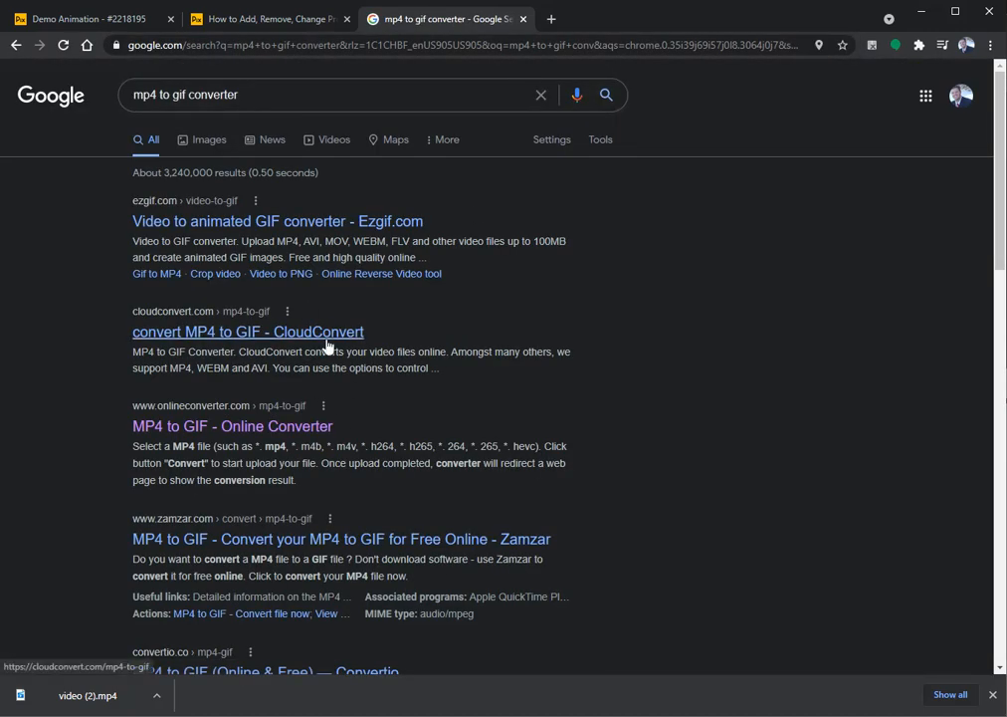
pyautogui.click(264, 427)
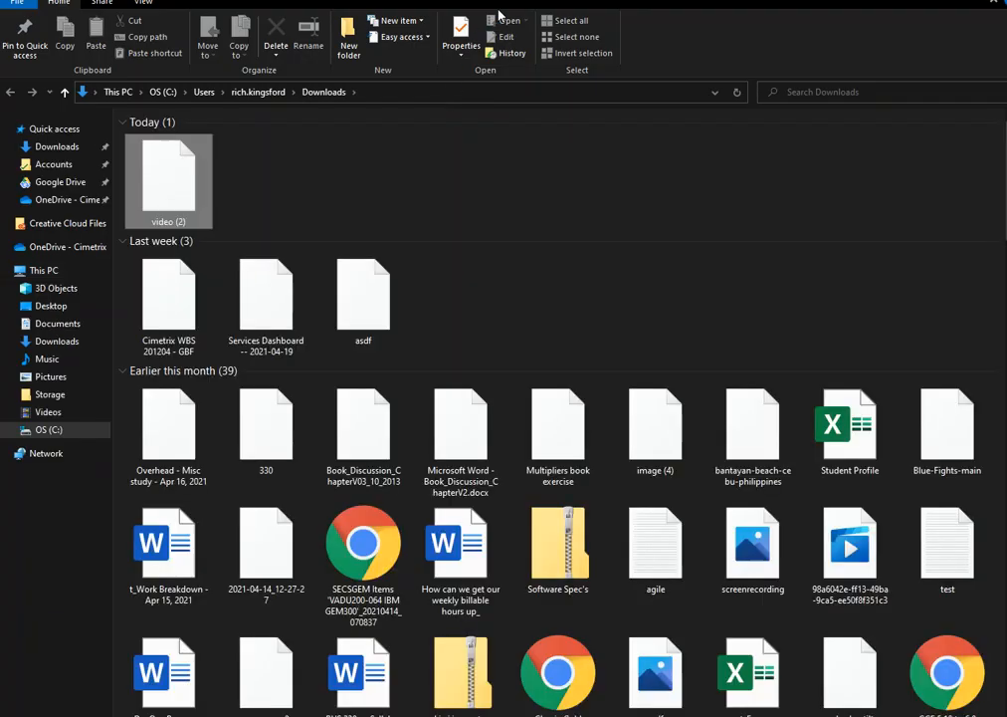
# - Choose the file video (2).mp4 for upload and convert it to GIF with the default options
pyautogui.moveTo(637, 2); pyautogui.dragTo(13, 684)
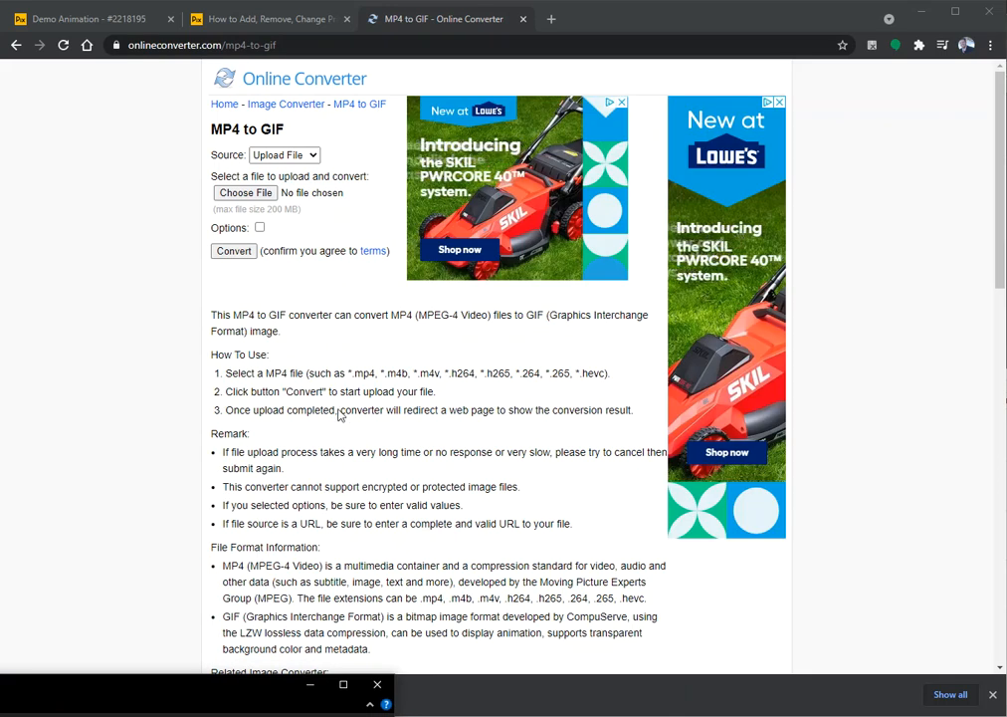
pyautogui.click(244, 193)
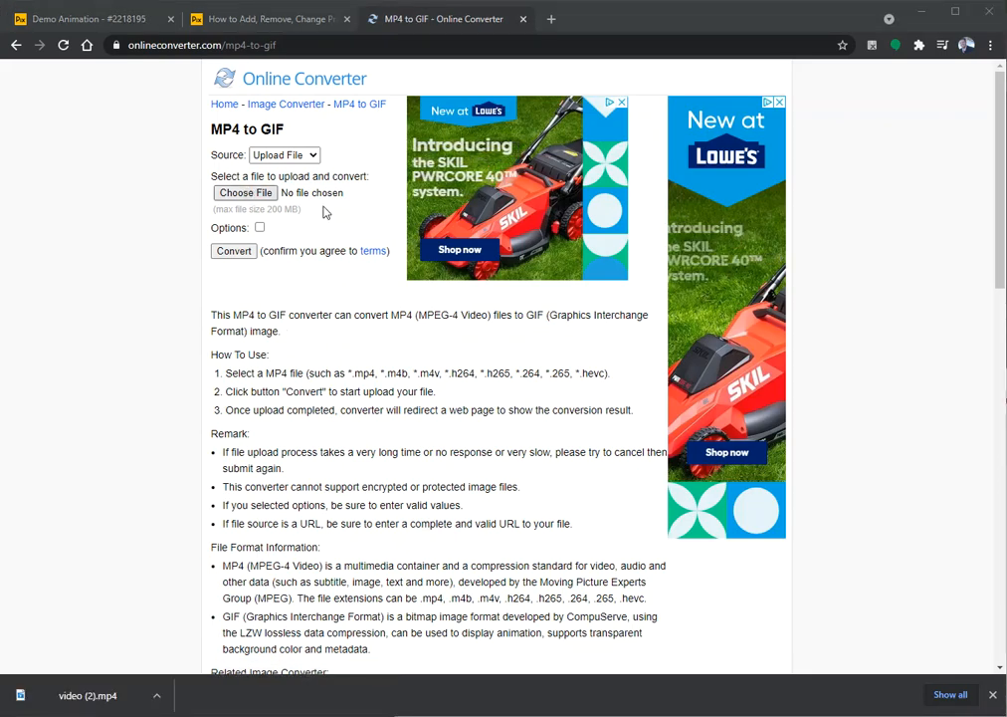
pyautogui.press('Escape')
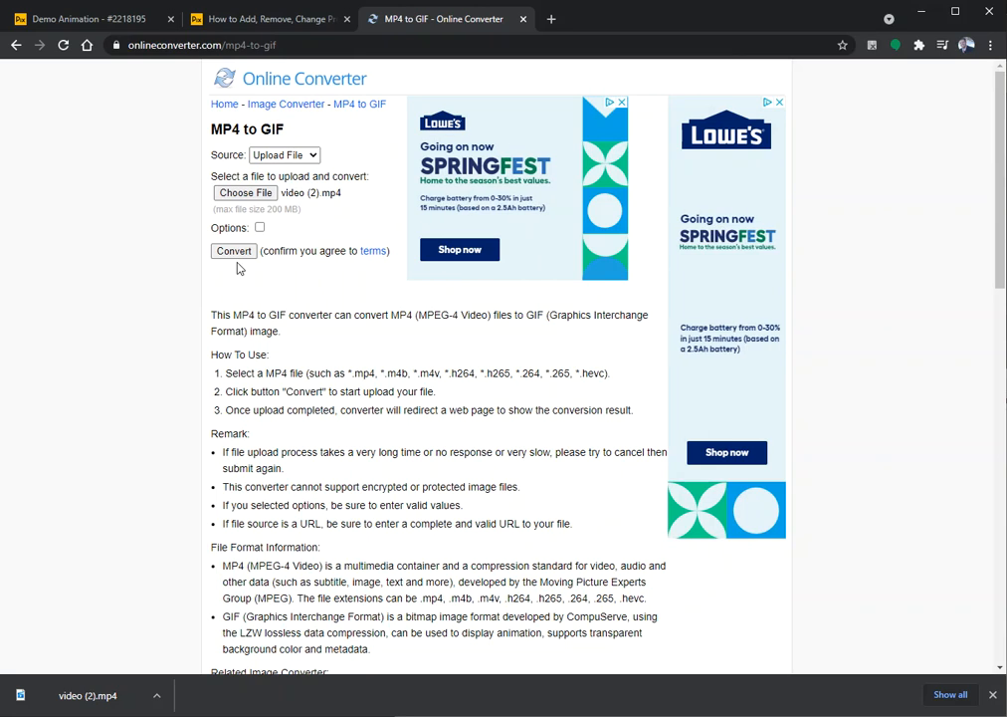
pyautogui.click(237, 251)
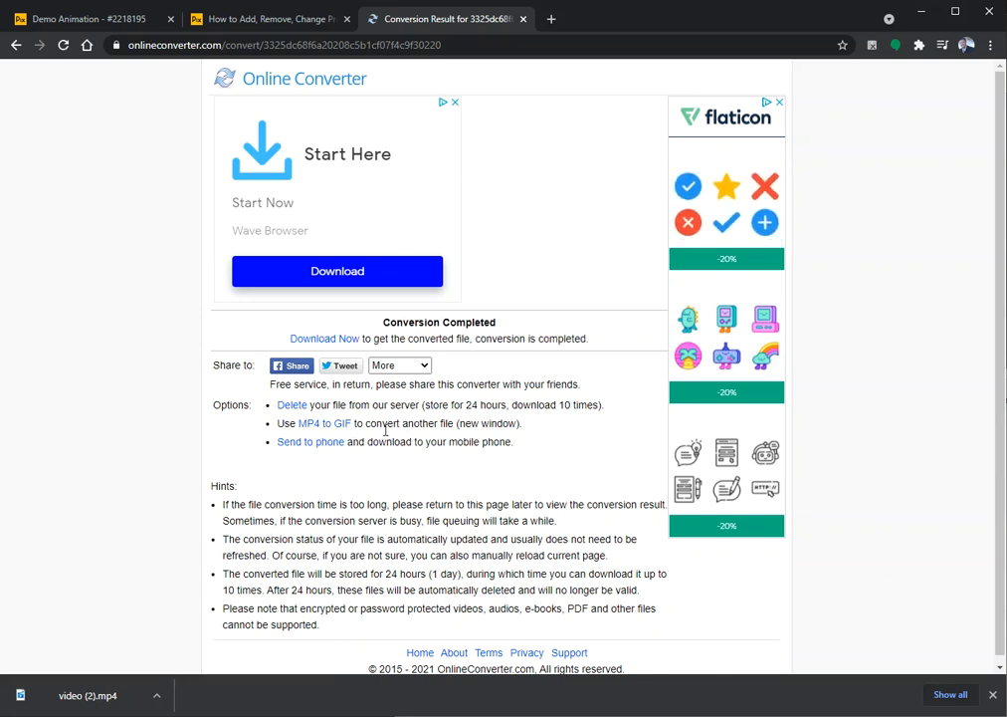
# - Download the converted file video-2.gif and open it
pyautogui.click(338, 340)
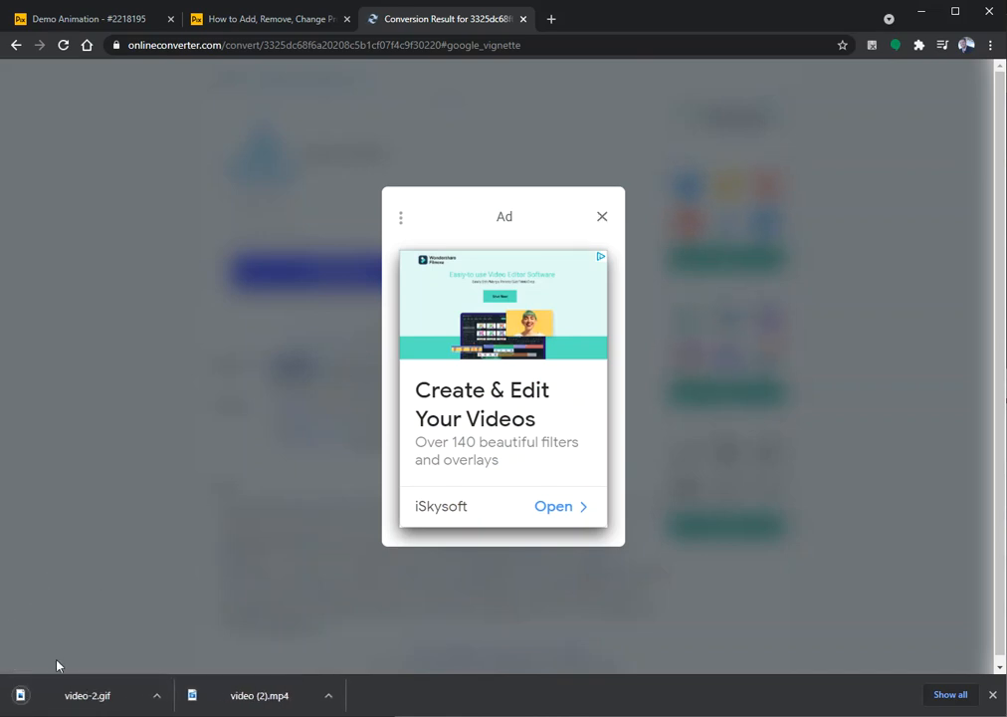
pyautogui.click(125, 706)
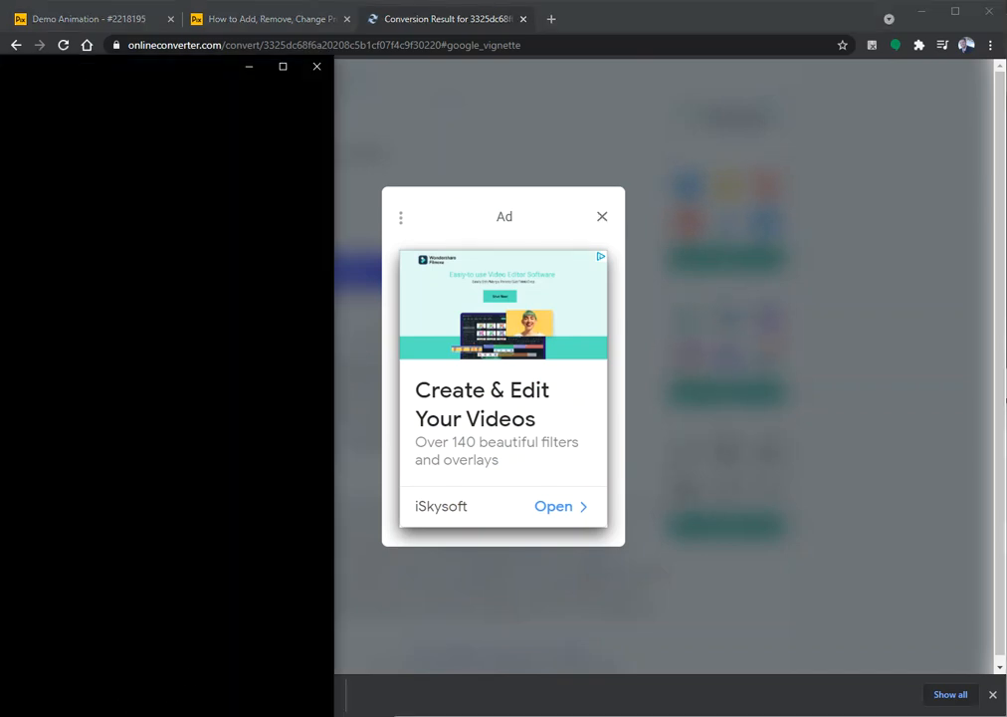